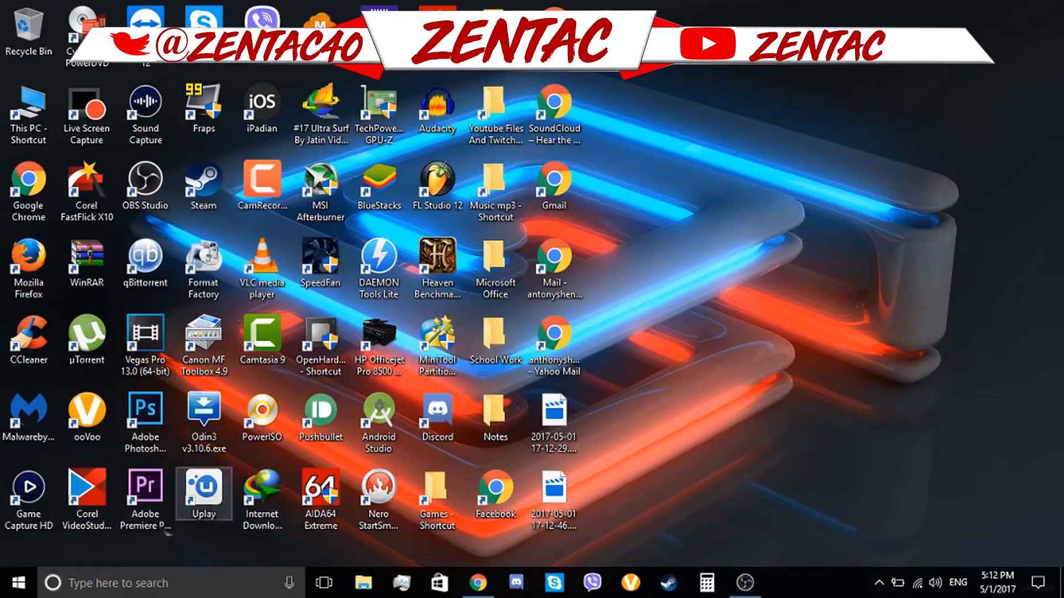
- Open the user's temporary files folder by running %temp%
click(19, 583)
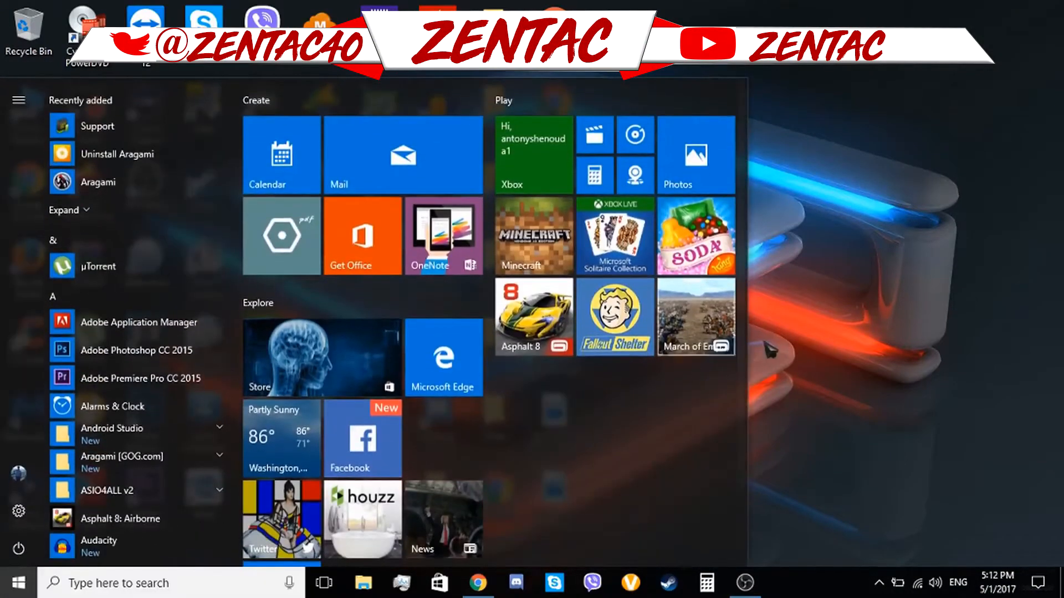
click(806, 372)
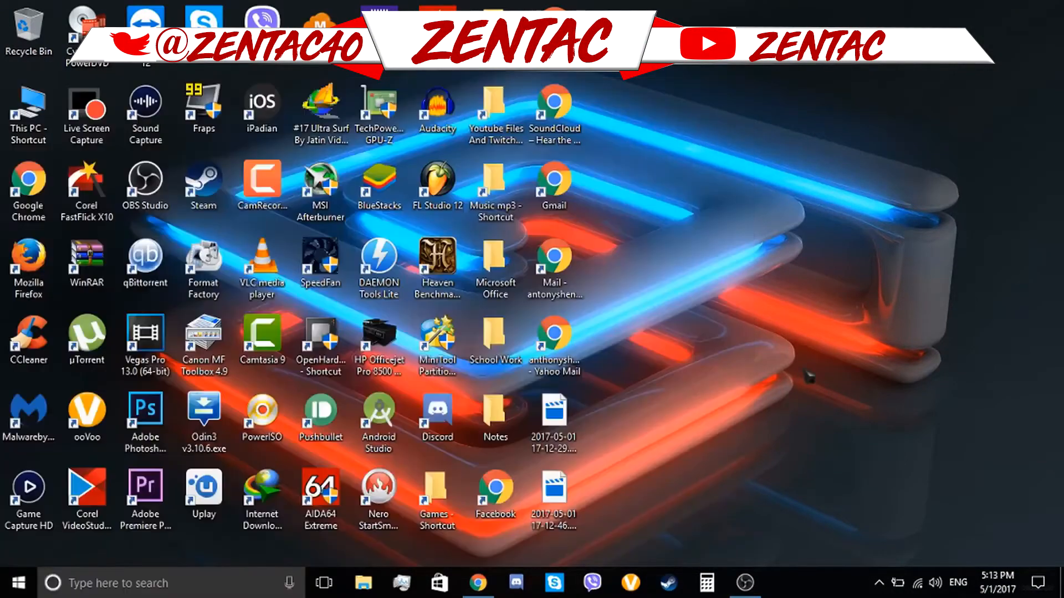
right_click(19, 583)
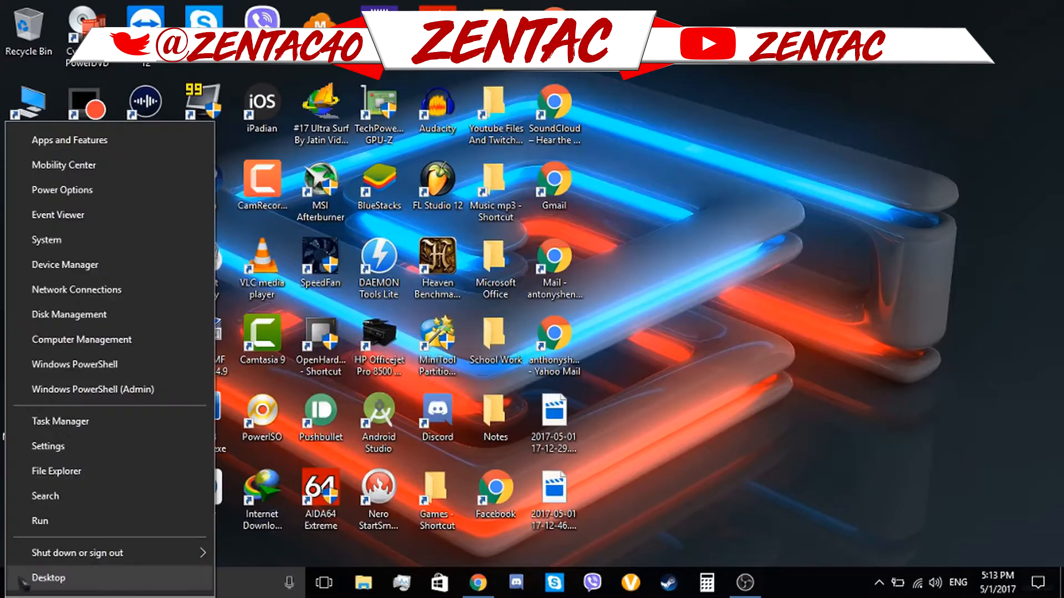
click(39, 532)
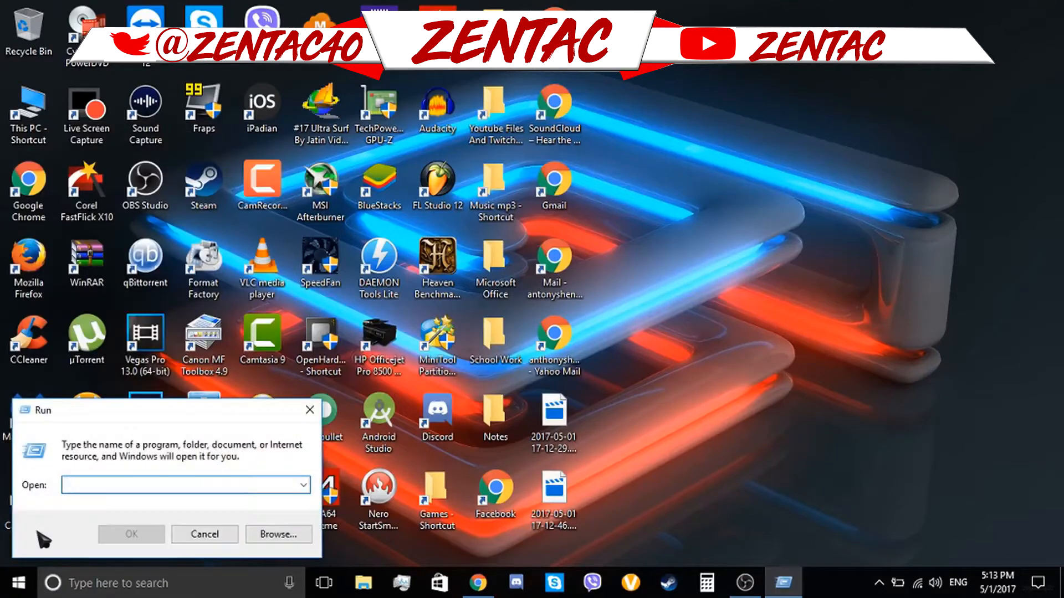
text(%temp%)
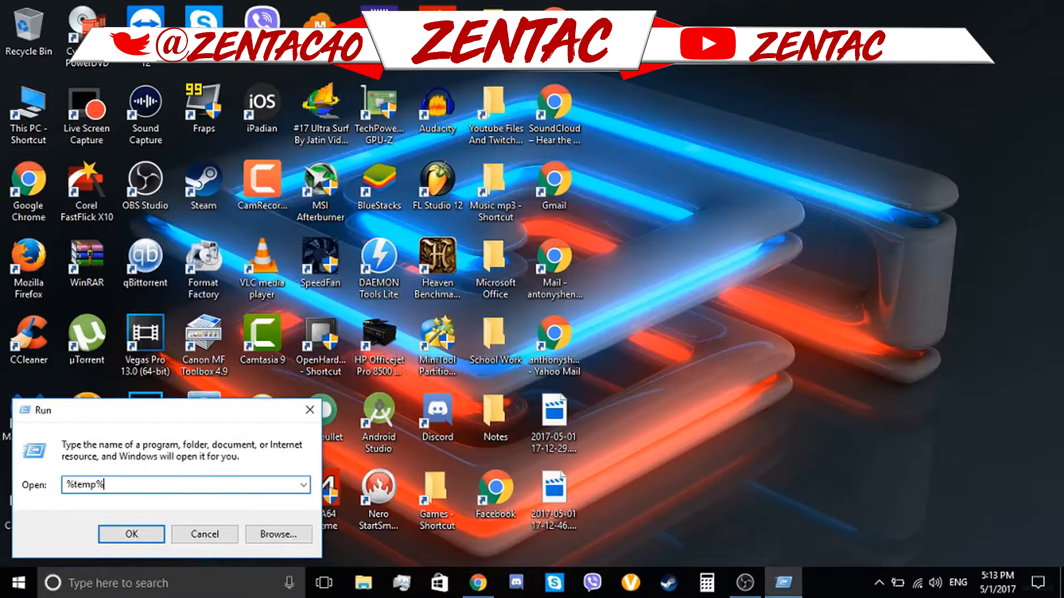
key(Return)
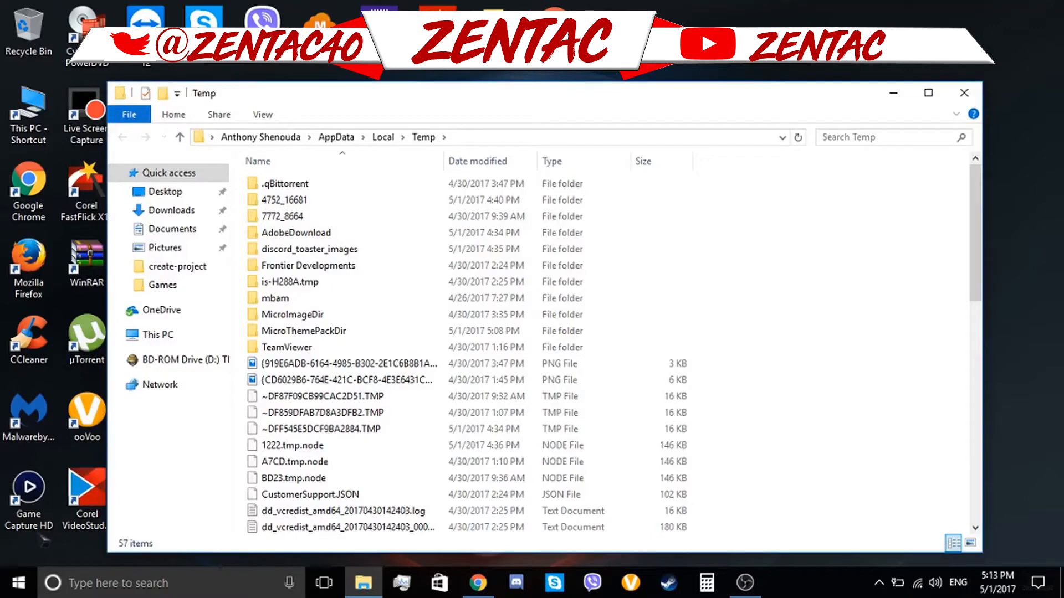
- Permanently delete everything in the Temp folder, skipping all files that are in use, and close the folder
key(ctrl+a)
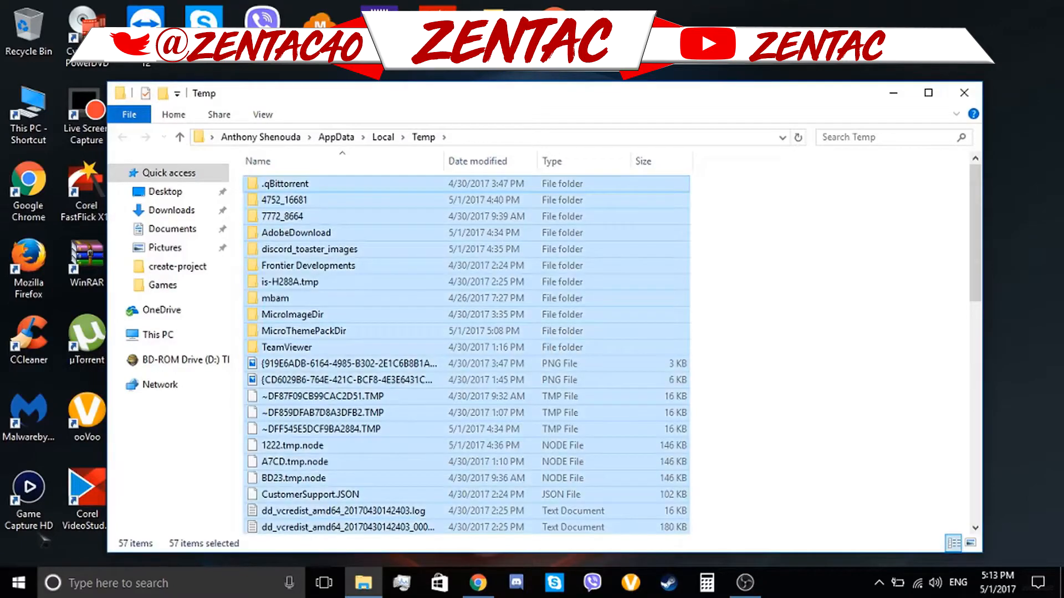
key(shift+Delete)
key(Return)
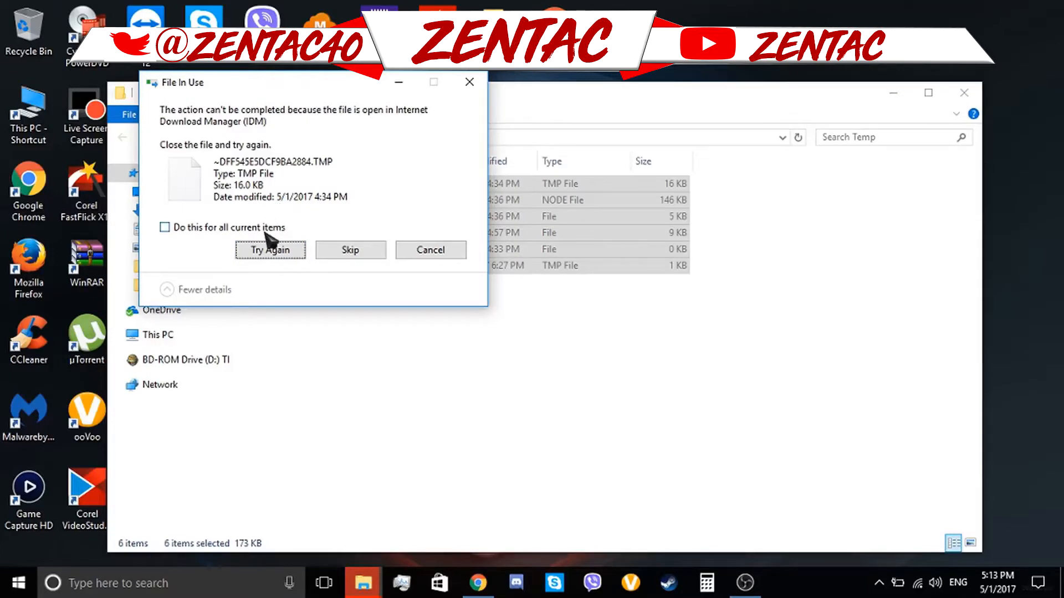
click(206, 228)
click(366, 254)
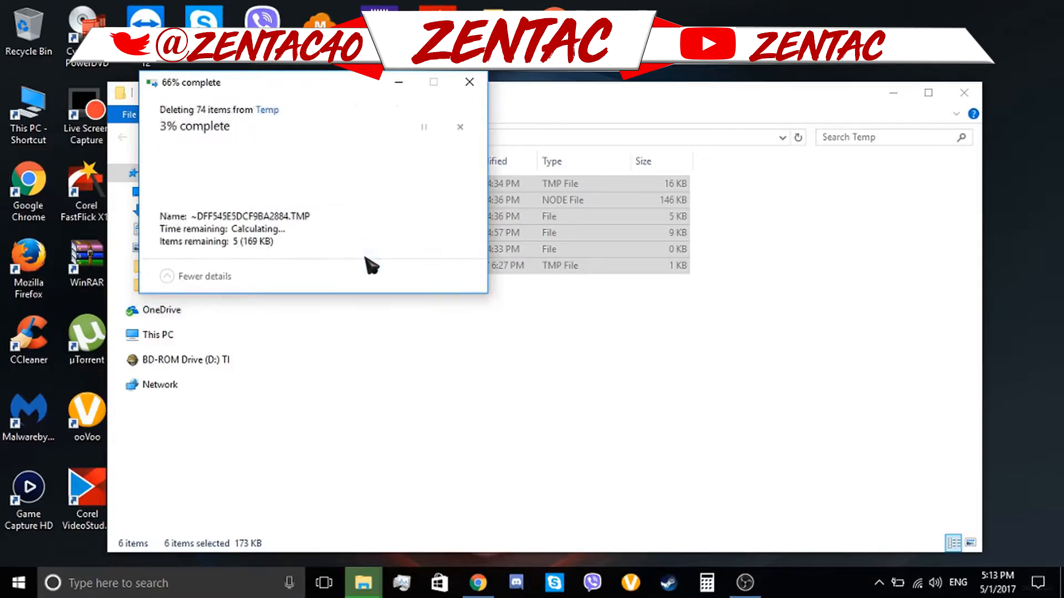
click(310, 373)
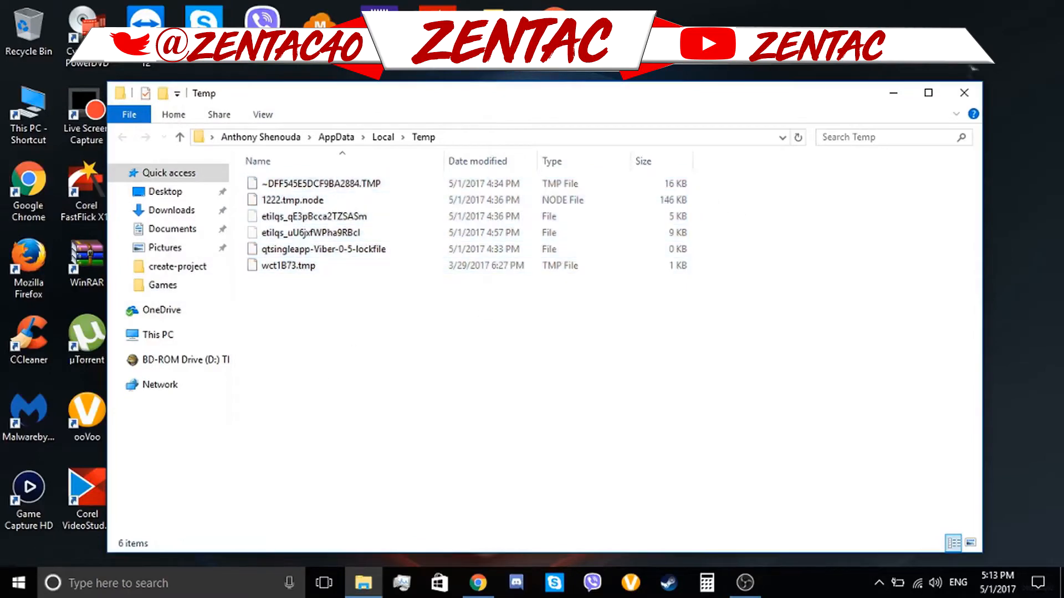
click(964, 93)
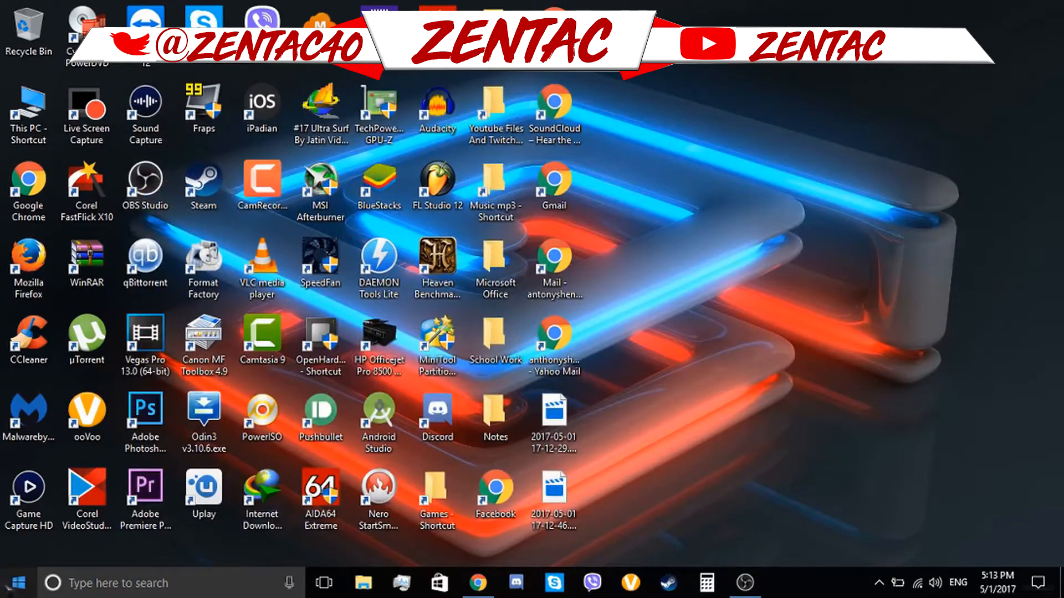
click(18, 583)
text(u)
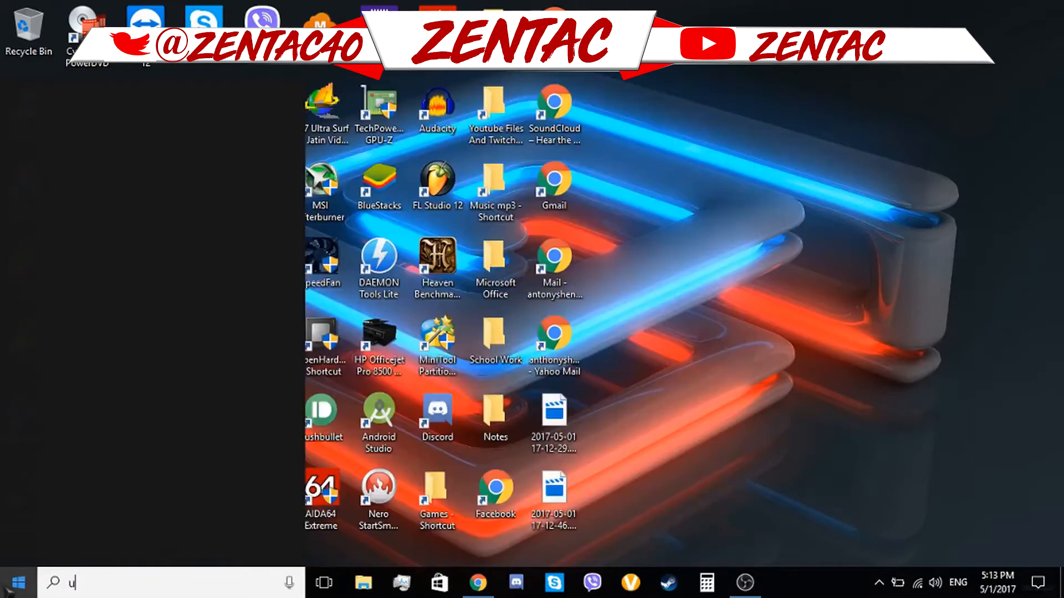
click(18, 583)
right_click(19, 582)
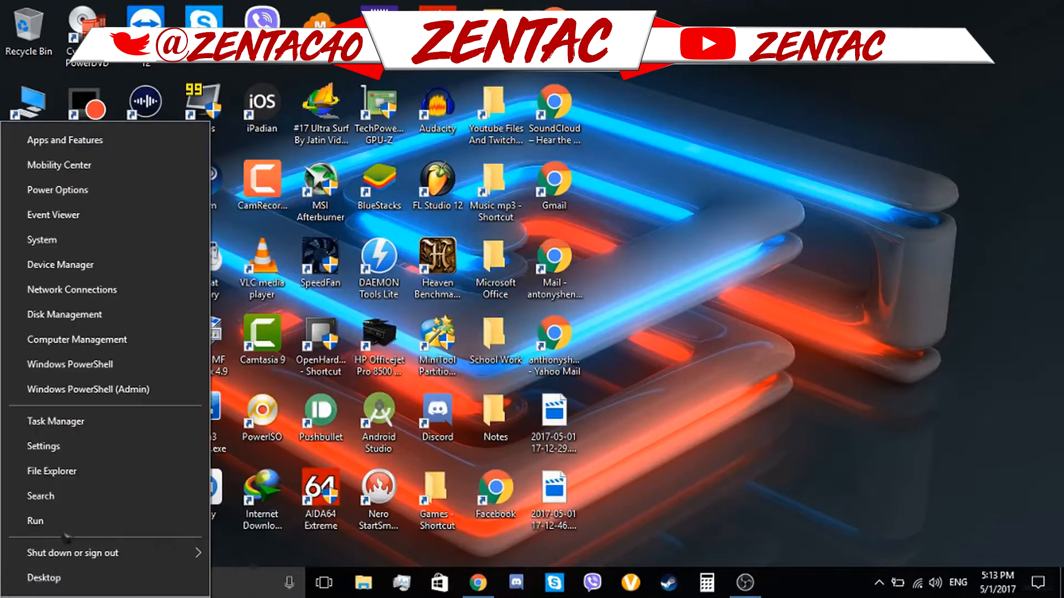
click(789, 242)
- Open Control Panel and bring up its list of programs to uninstall
click(19, 582)
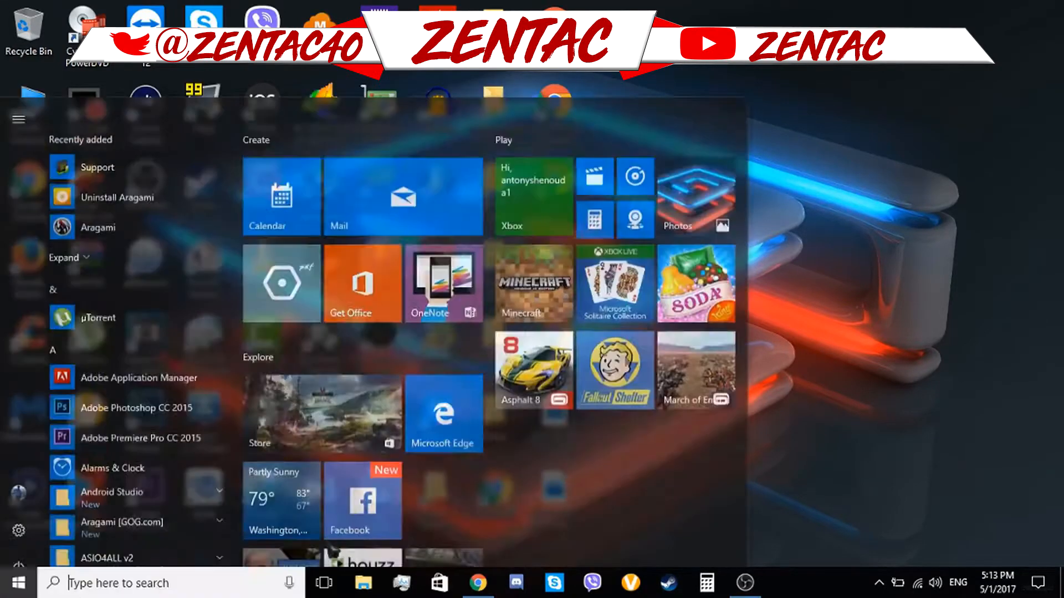
text(control)
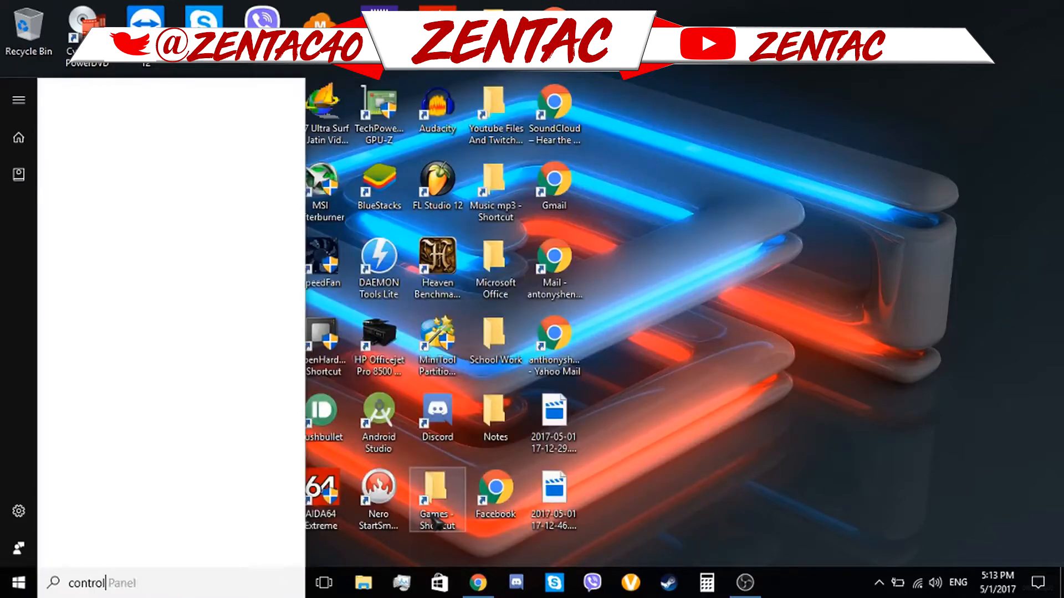
key(Return)
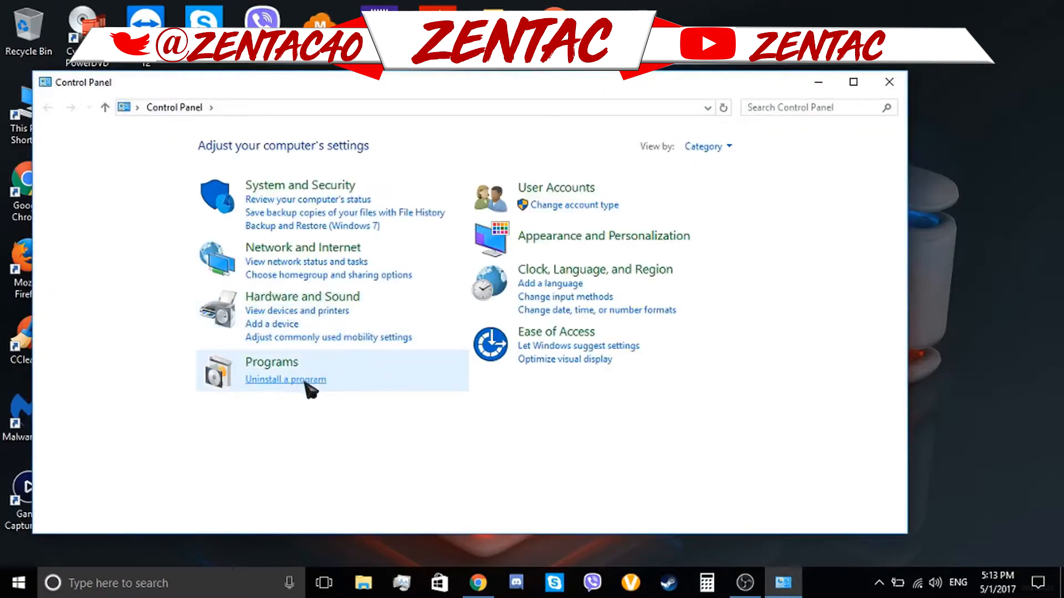
click(305, 382)
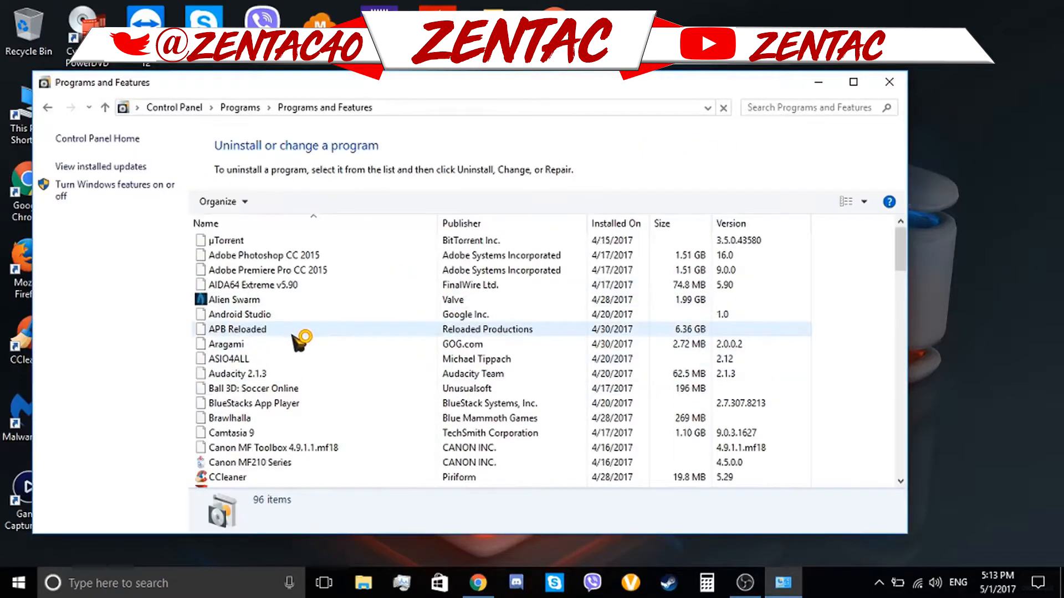
- Look through the installed programs for ones to remove, select BlueStacks App Player, and close the list
scroll(283, 388, down, 2)
scroll(637, 360, down, 2)
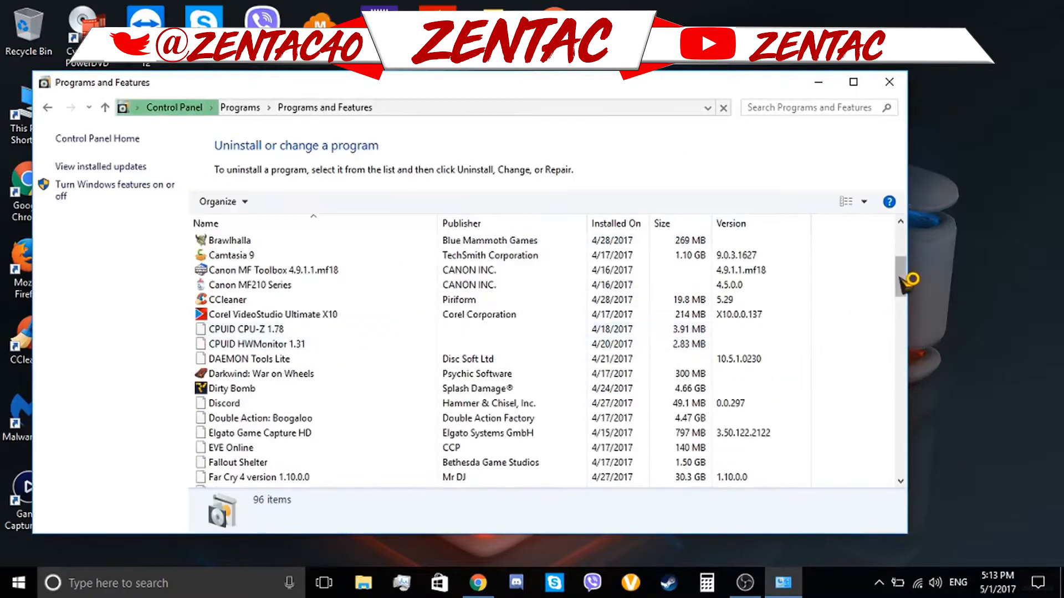
drag(899, 279, 844, 255)
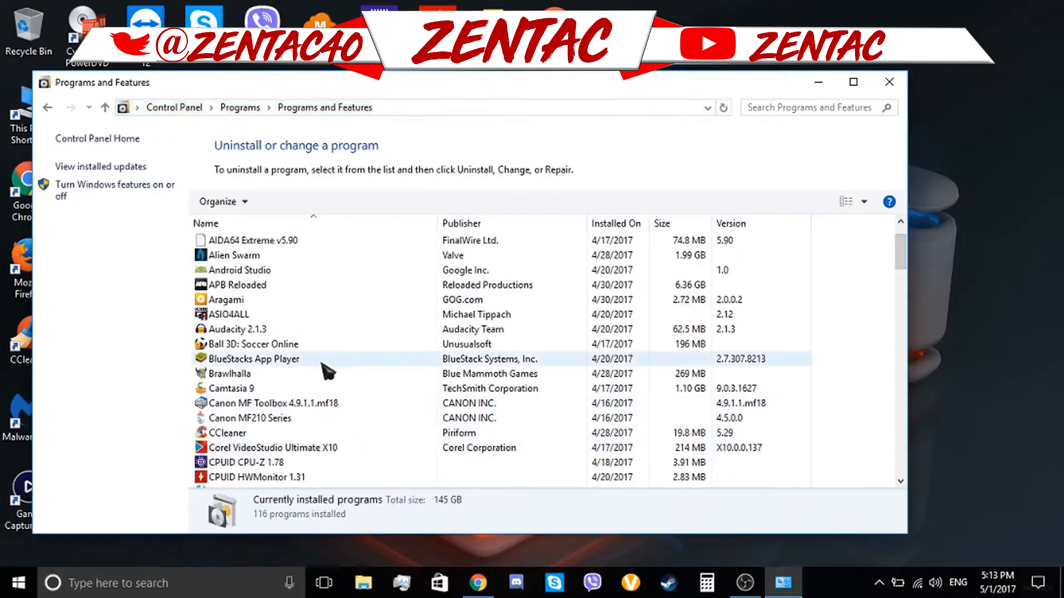
click(321, 362)
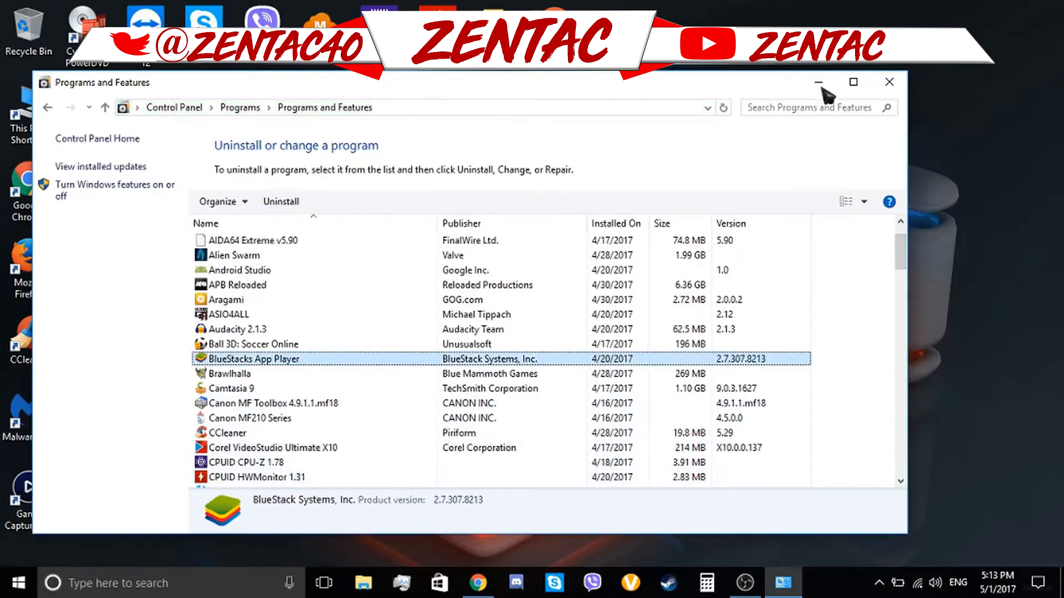
click(894, 83)
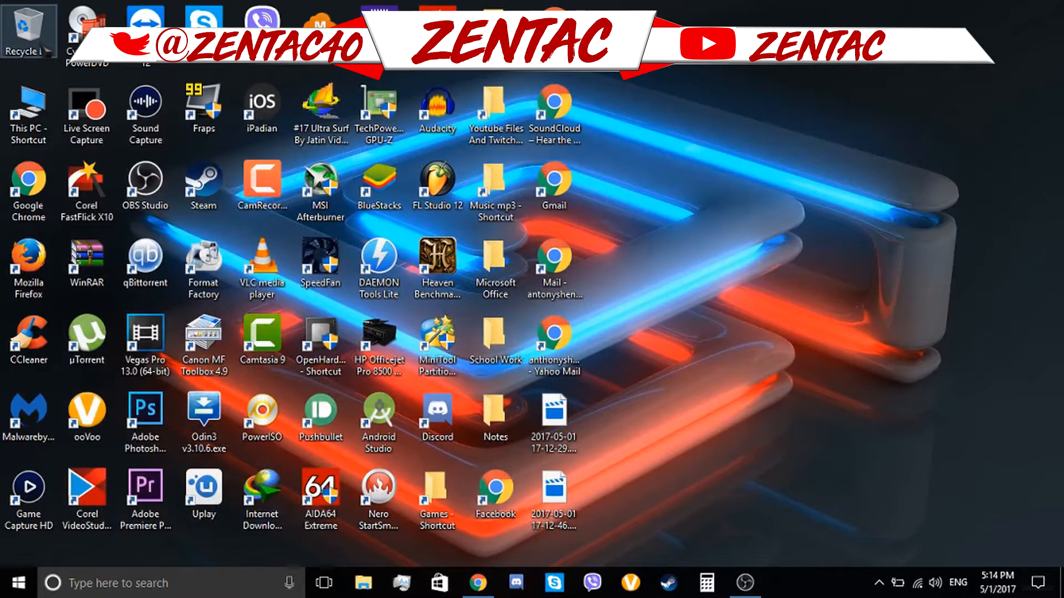
- Check the Recycle Bin for leftover files and close it
double_click(27, 31)
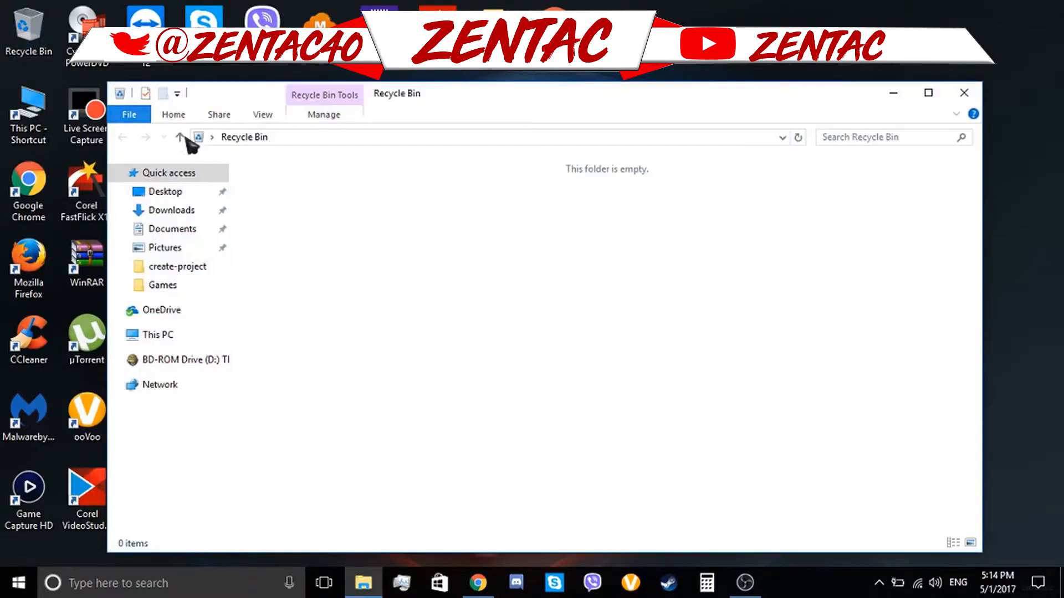
drag(741, 192, 527, 375)
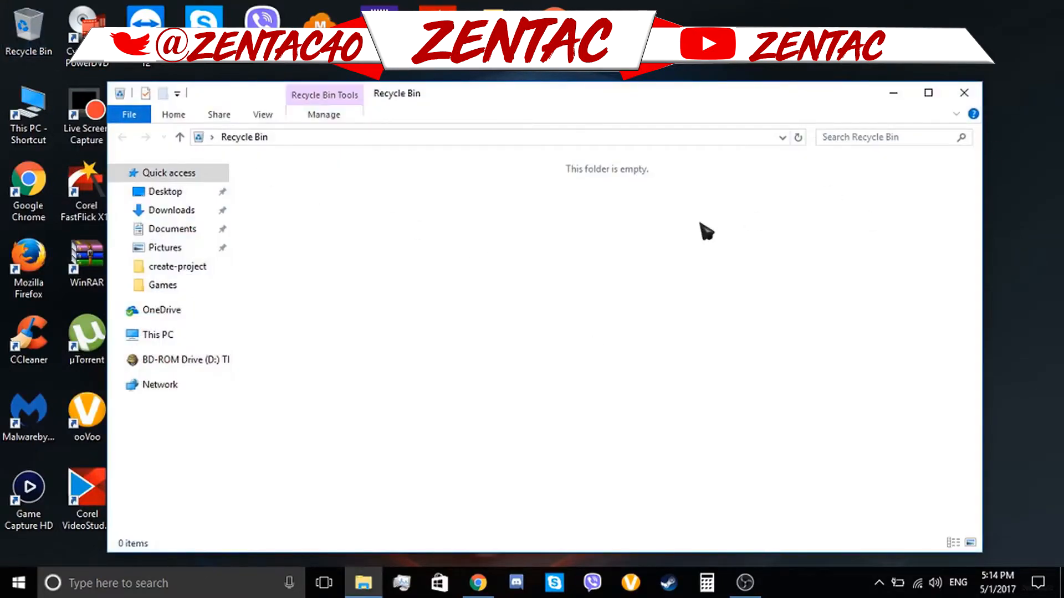
drag(808, 220, 387, 488)
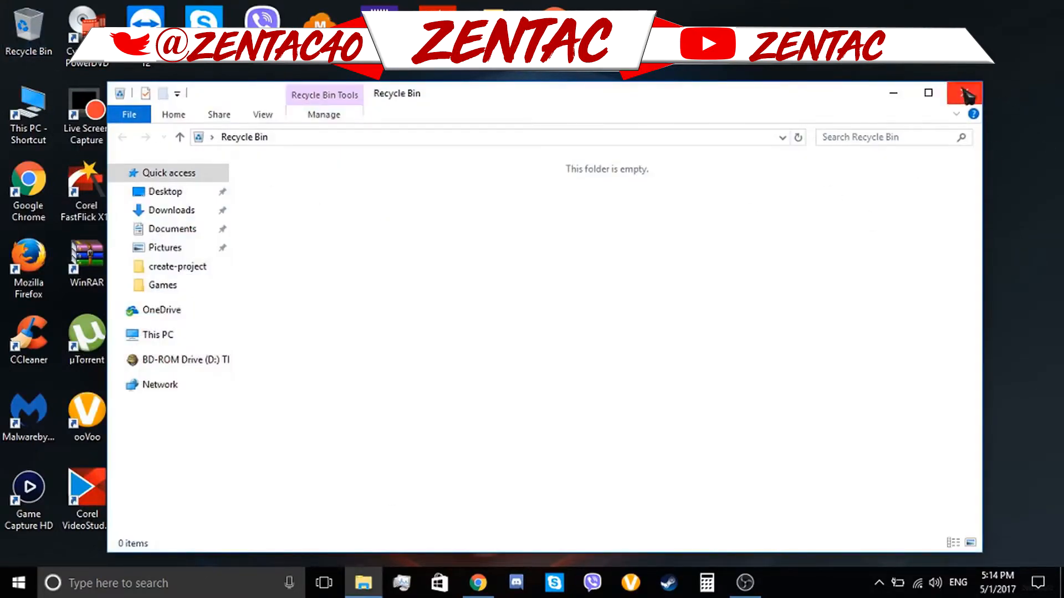
click(964, 94)
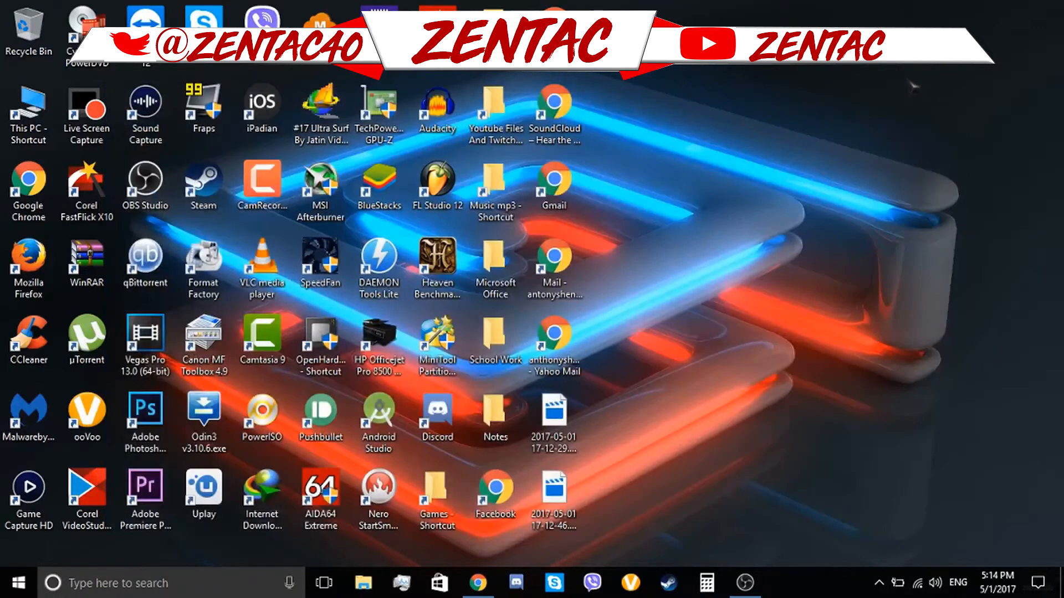
- Examine the startup programs with their status and startup impact in Task Manager, and close it
right_click(20, 585)
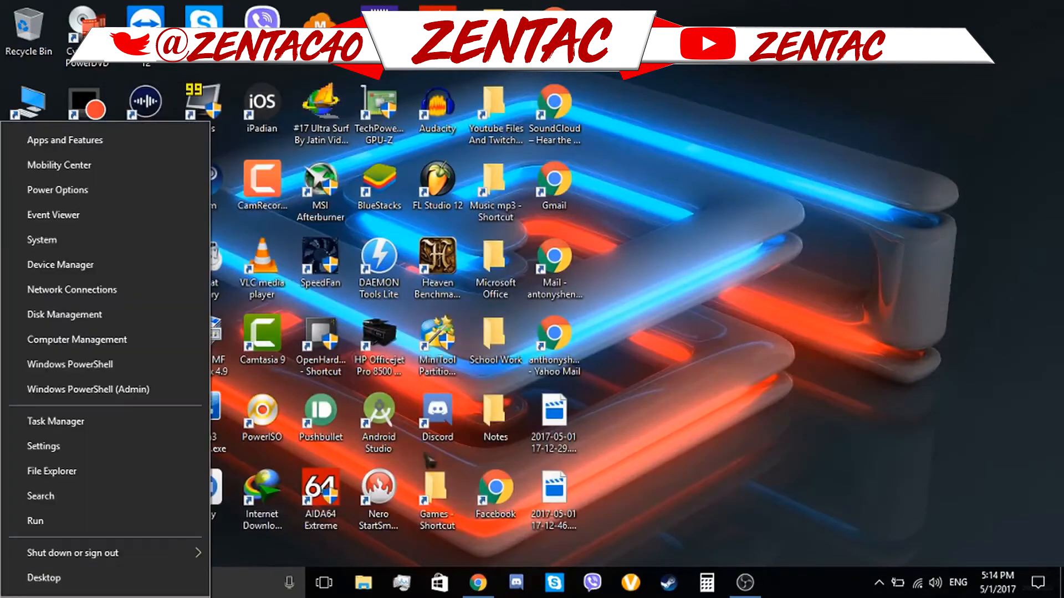
click(38, 427)
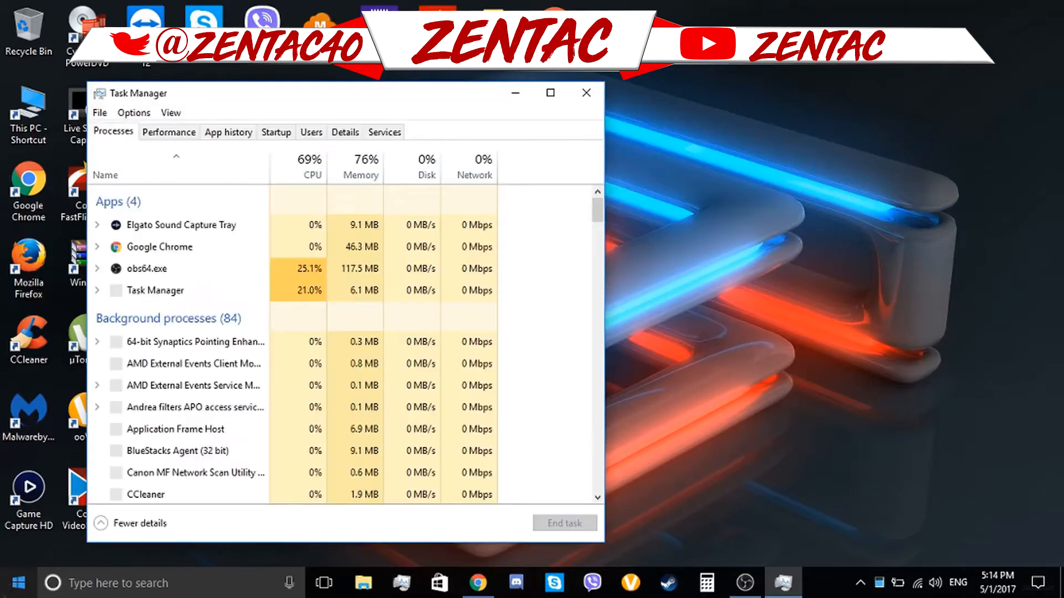
click(274, 137)
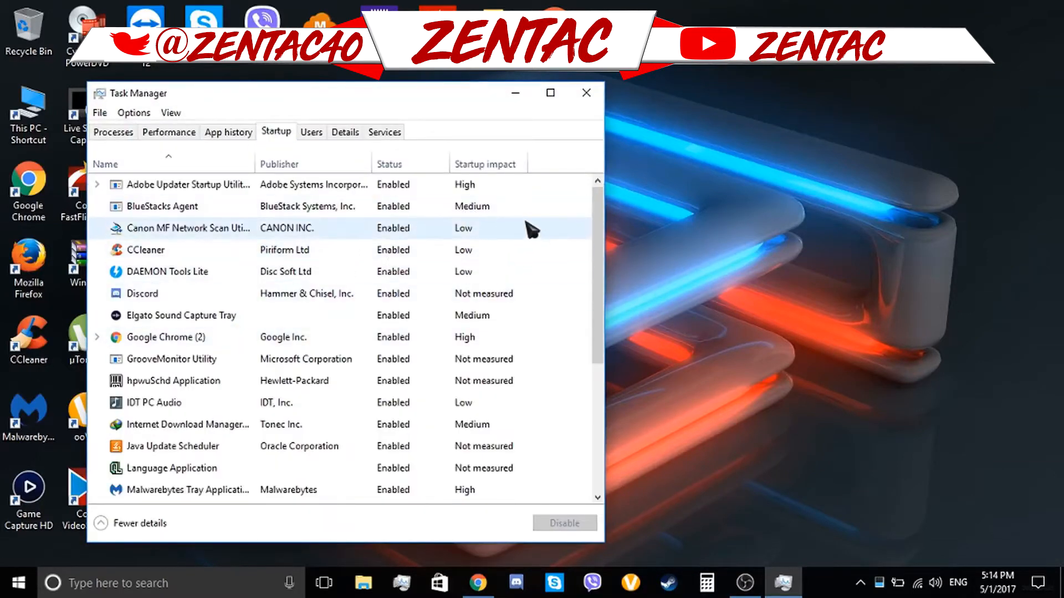
scroll(577, 266, down, 2)
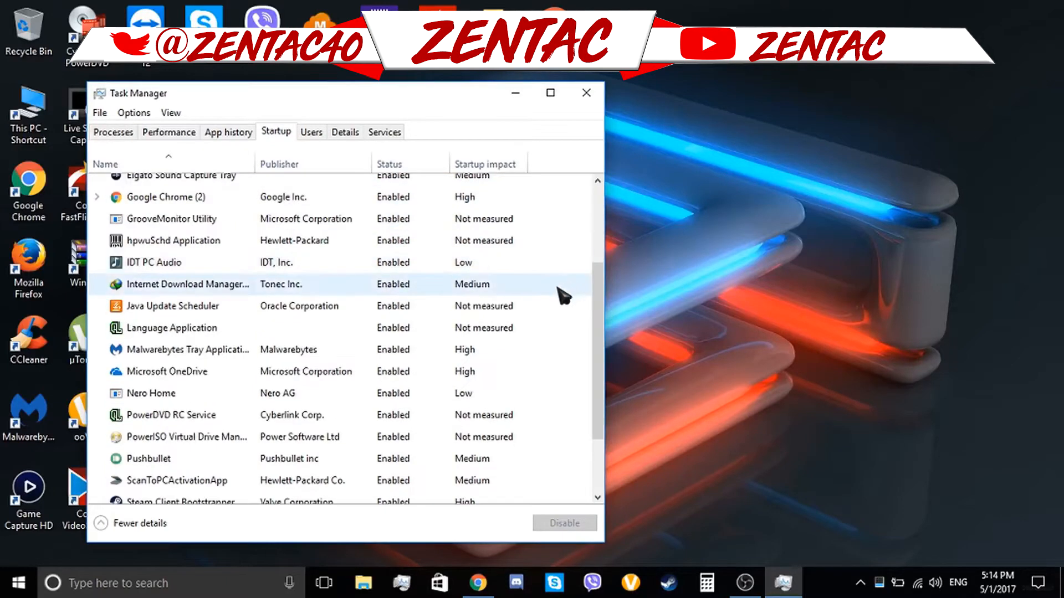
scroll(476, 344, down, 1)
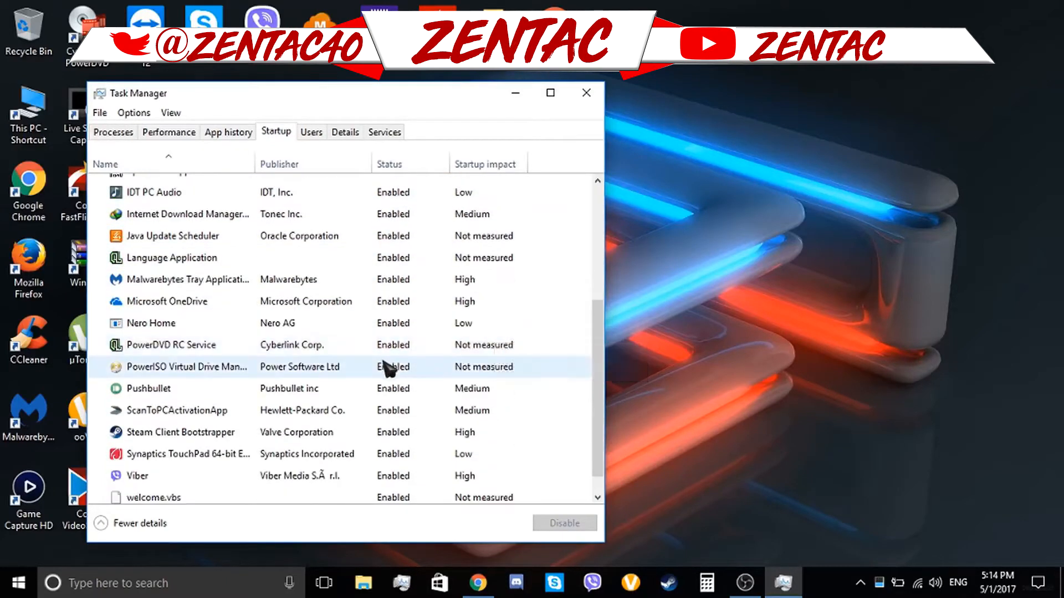
scroll(393, 368, down, 1)
scroll(388, 374, up, 4)
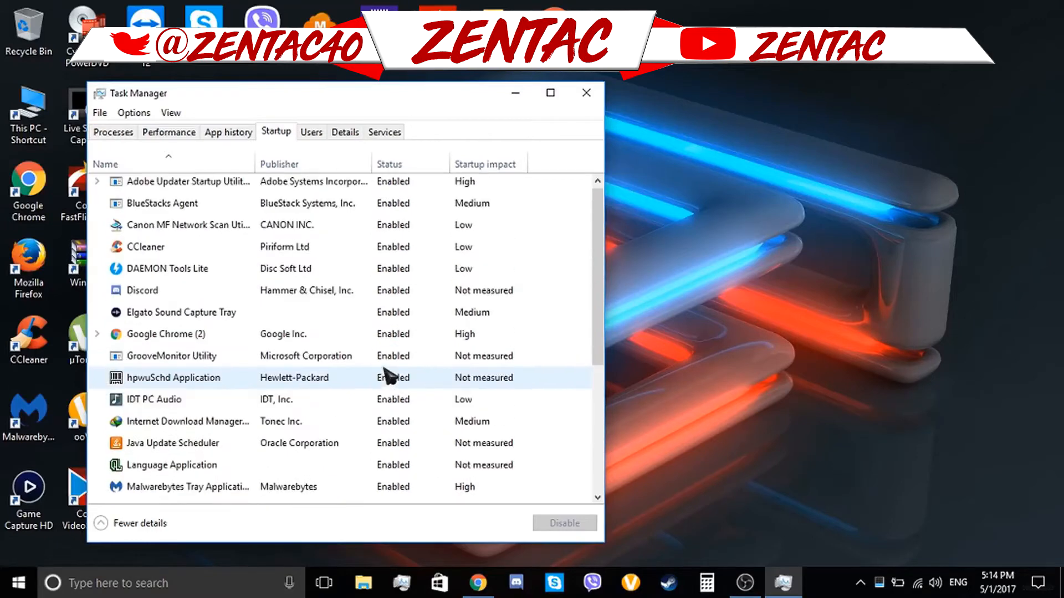
scroll(355, 308, down, 2)
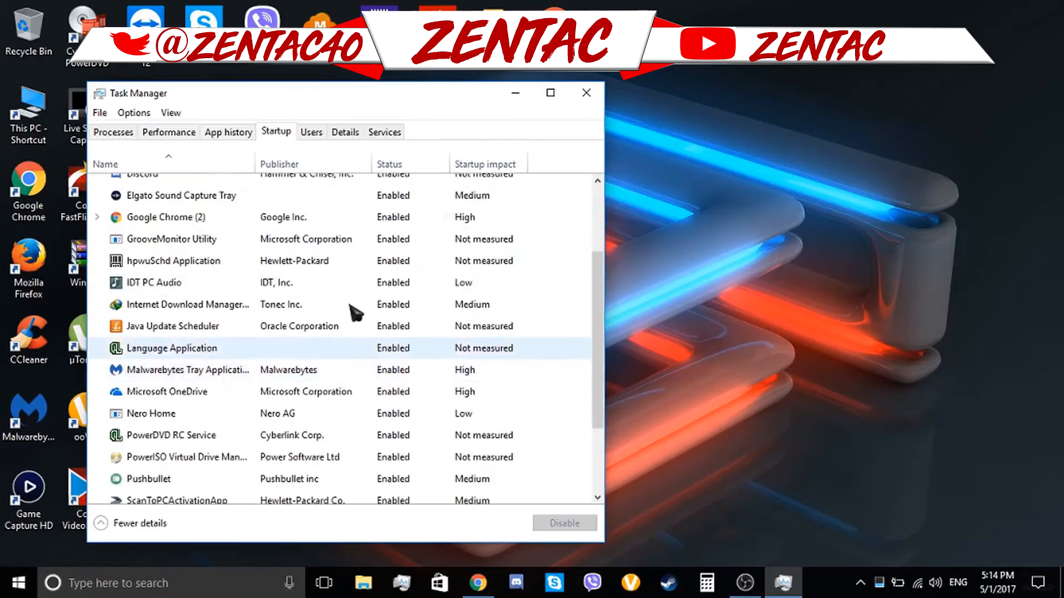
click(597, 101)
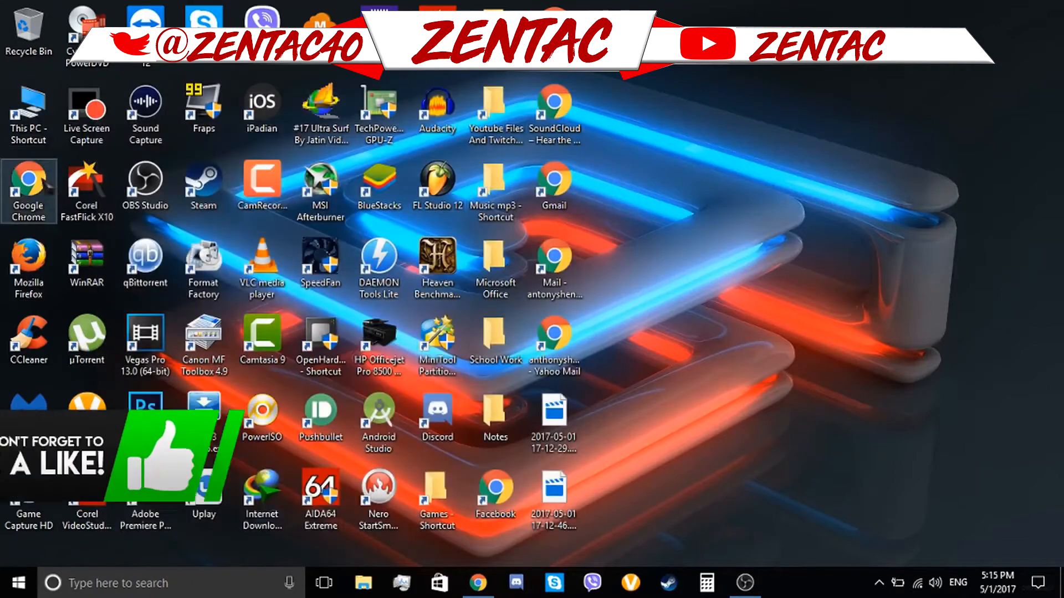
- Open the advanced system settings from This PC's properties and bring up the Performance Options for visual effects
click(364, 585)
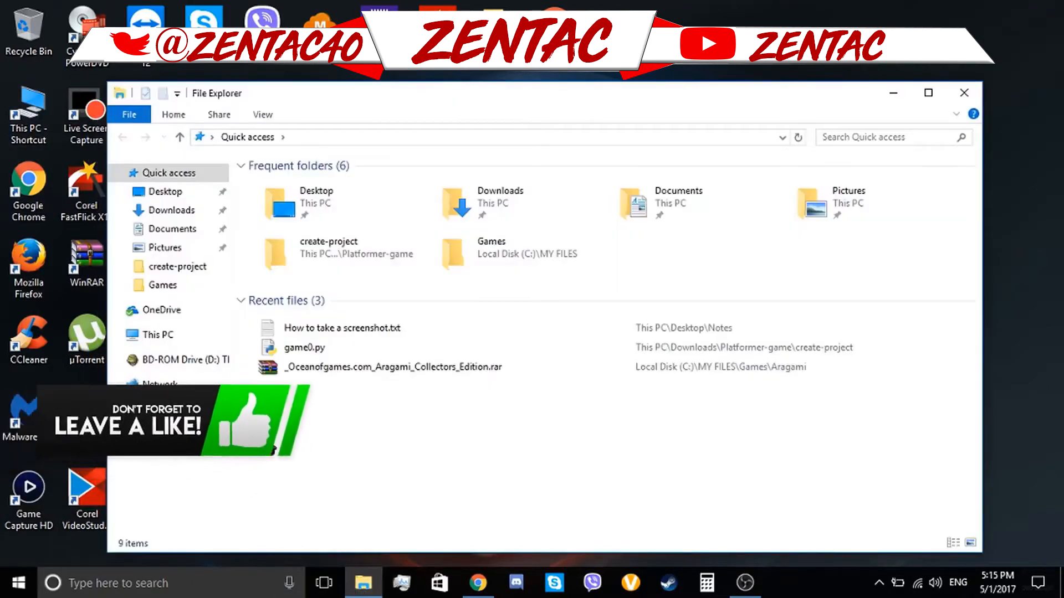
right_click(210, 344)
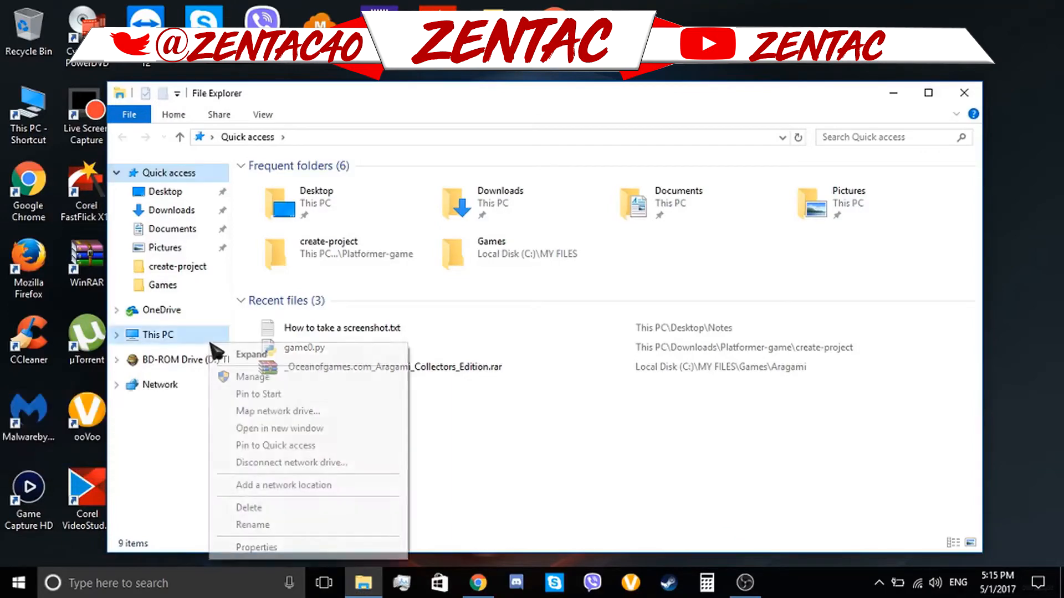
click(281, 547)
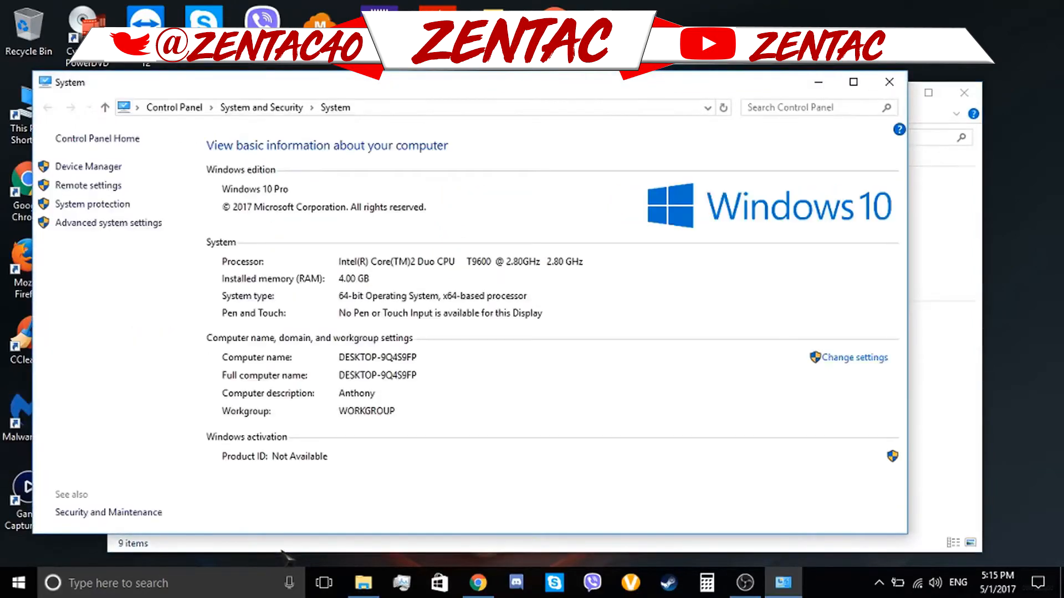
click(155, 225)
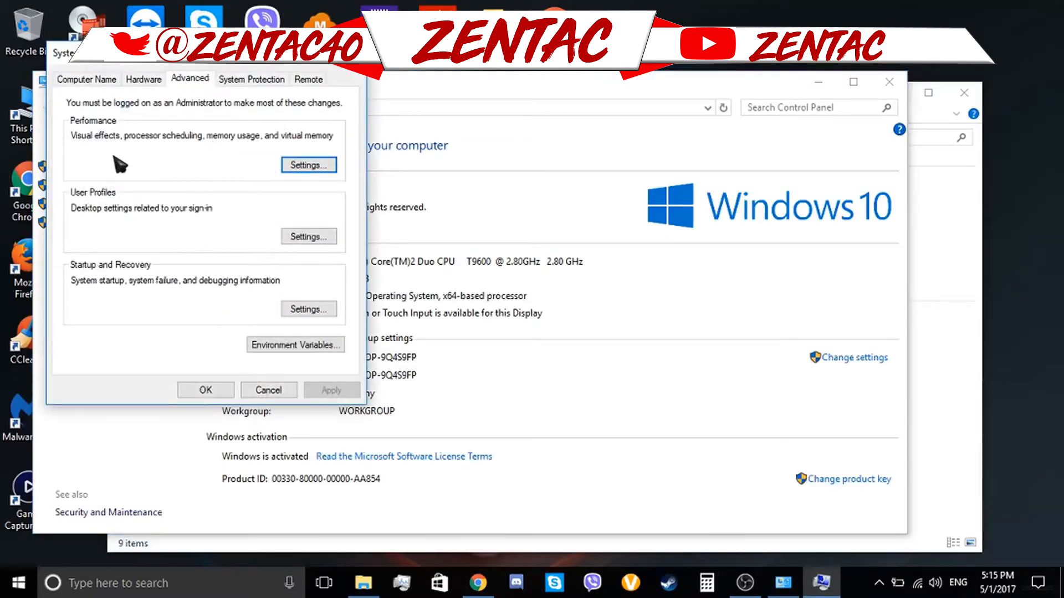
click(306, 166)
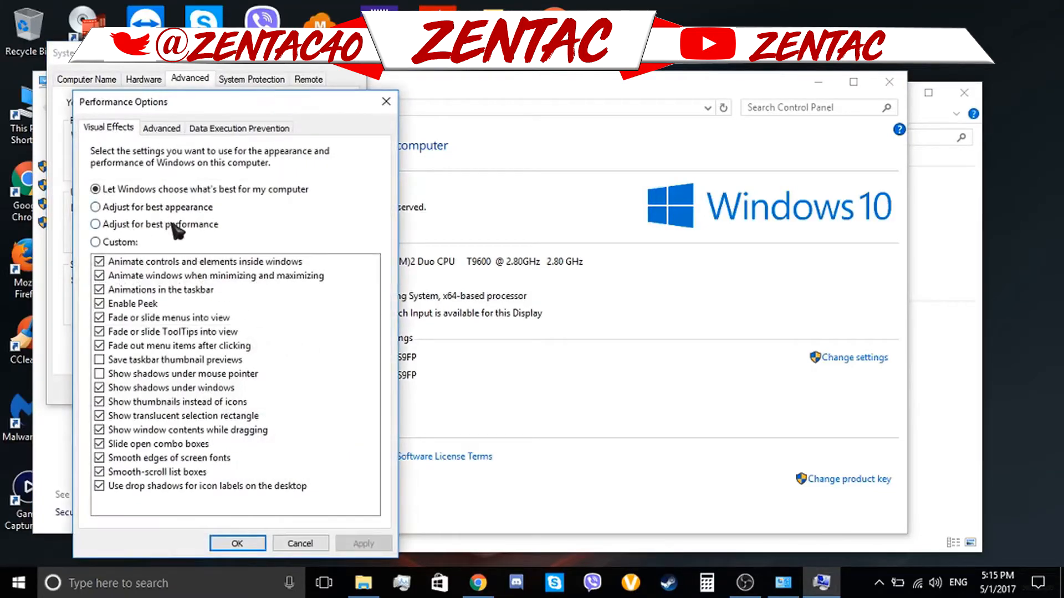
- Select the Adjust for best performance visual effects option, and close Performance Options, System Properties, System and File Explorer without applying it
click(177, 226)
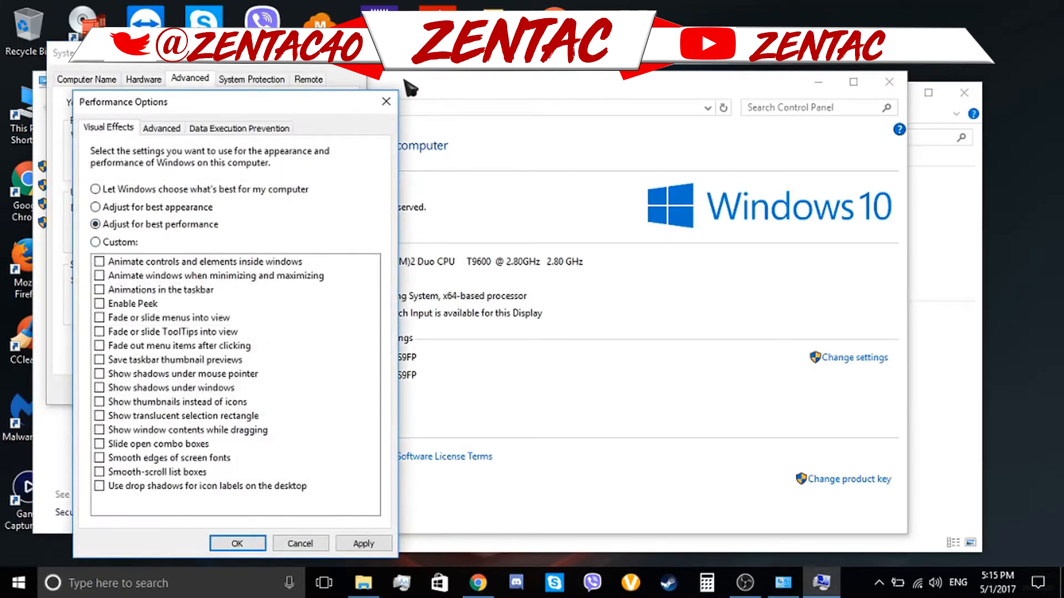
click(386, 102)
click(353, 65)
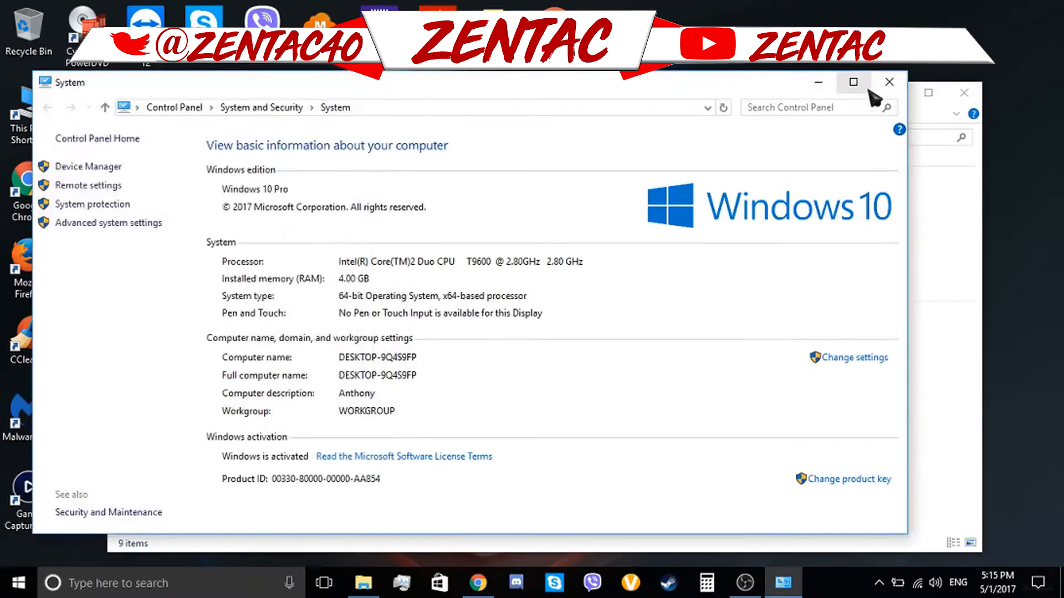
click(889, 82)
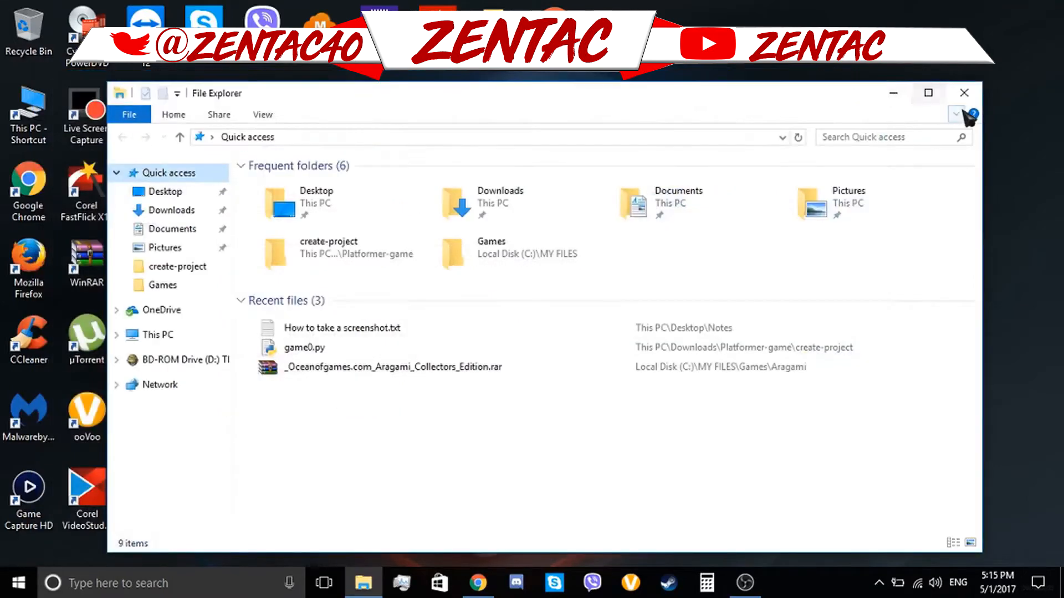
click(964, 93)
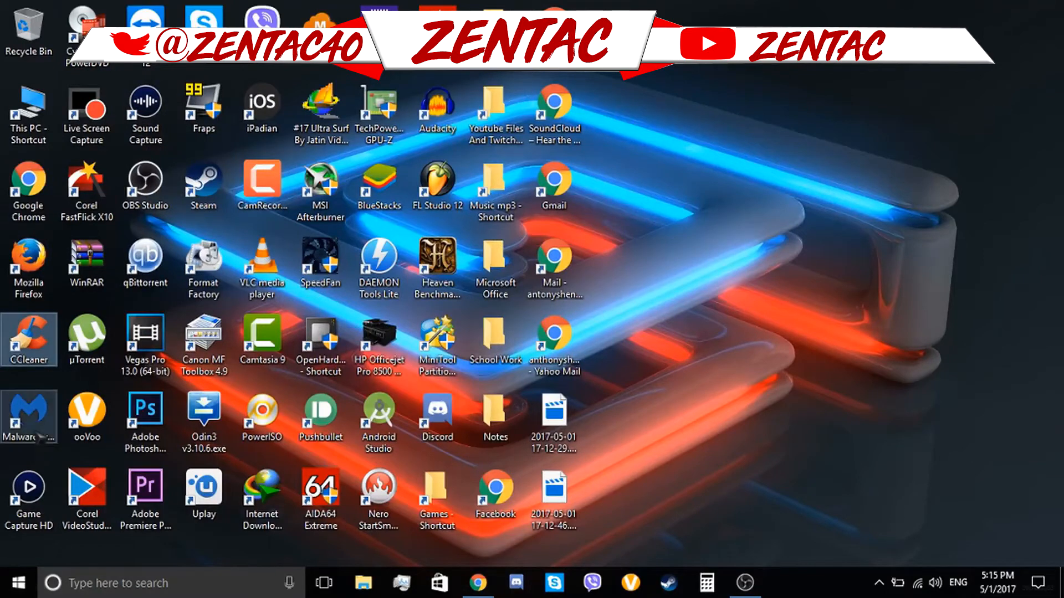
click(29, 413)
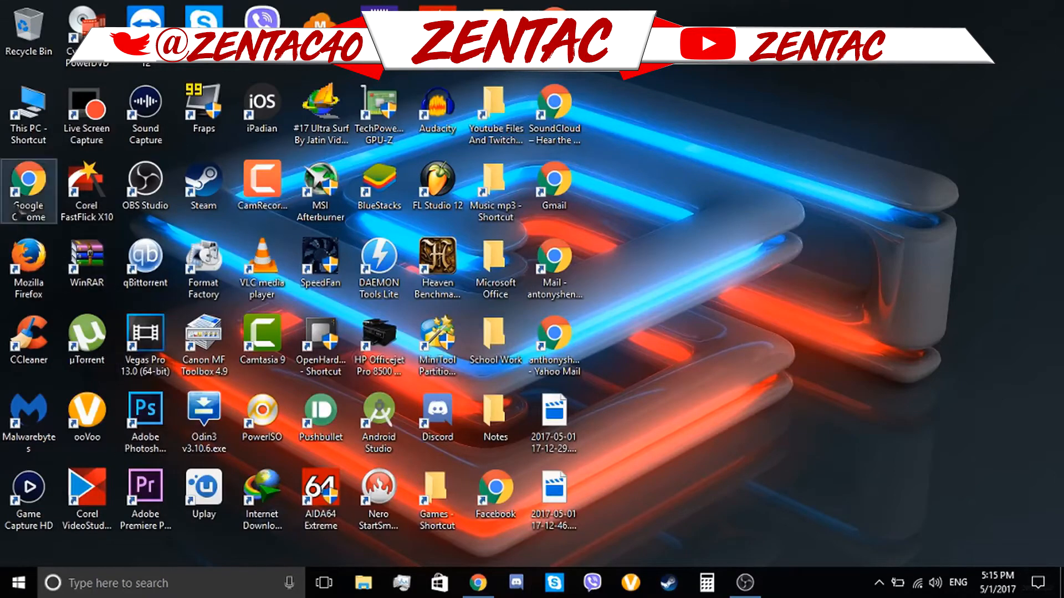
- Open This PC and bring up the properties of Local Disk (C:)
click(29, 117)
double_click(29, 116)
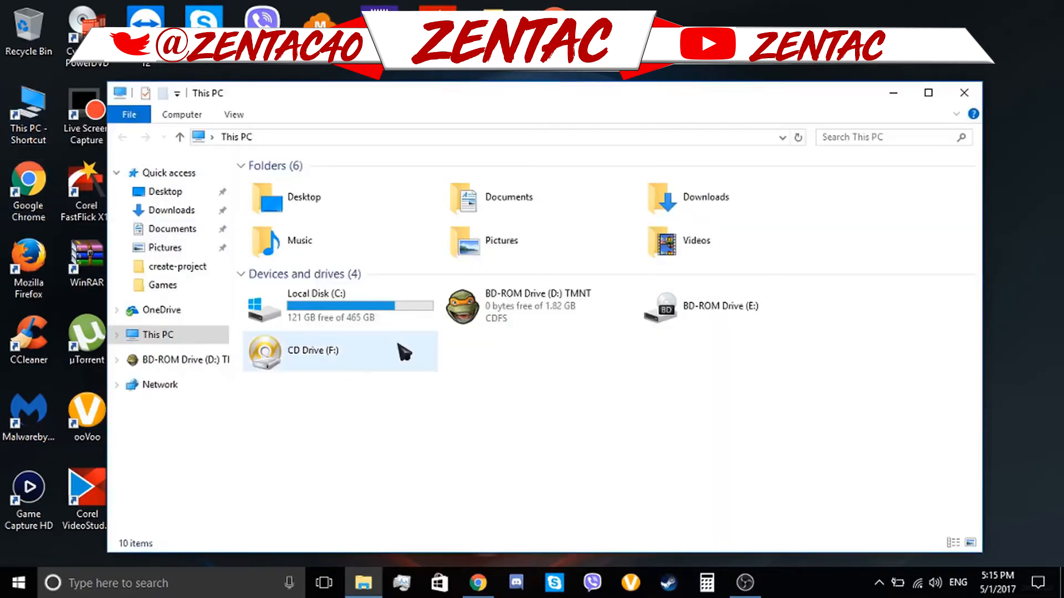
right_click(397, 310)
click(511, 554)
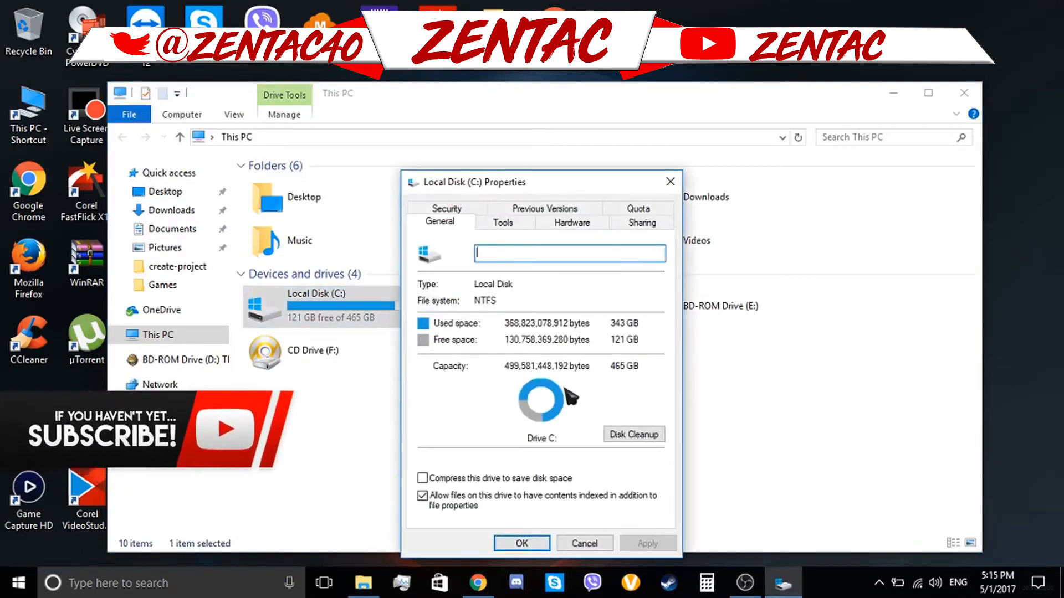
- Scan drive C: with Disk Cleanup, mark all listed file types for deletion, and close it without cleaning
click(634, 435)
click(633, 436)
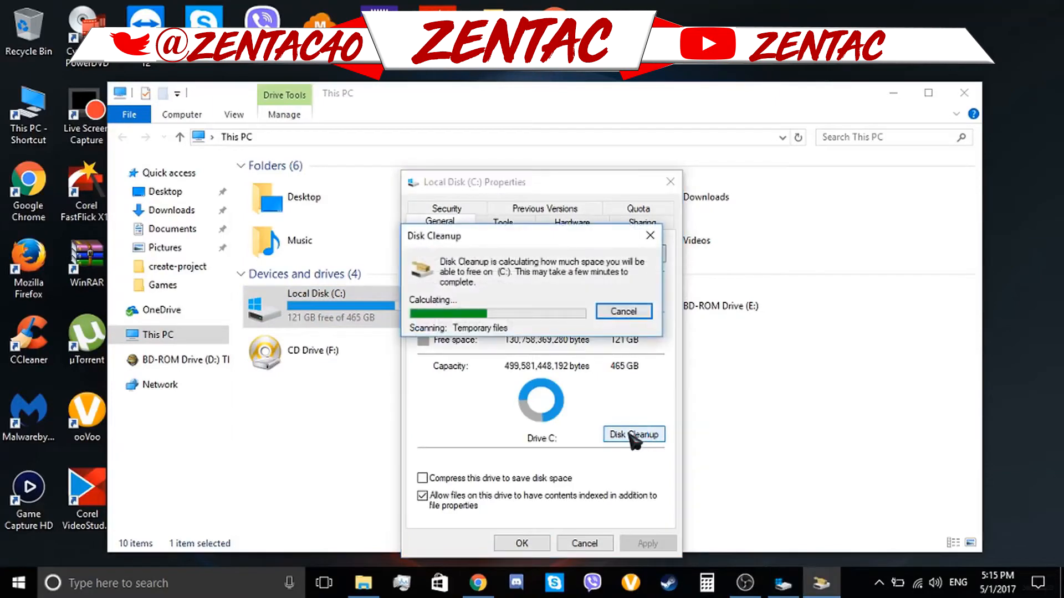
scroll(335, 191, down, 3)
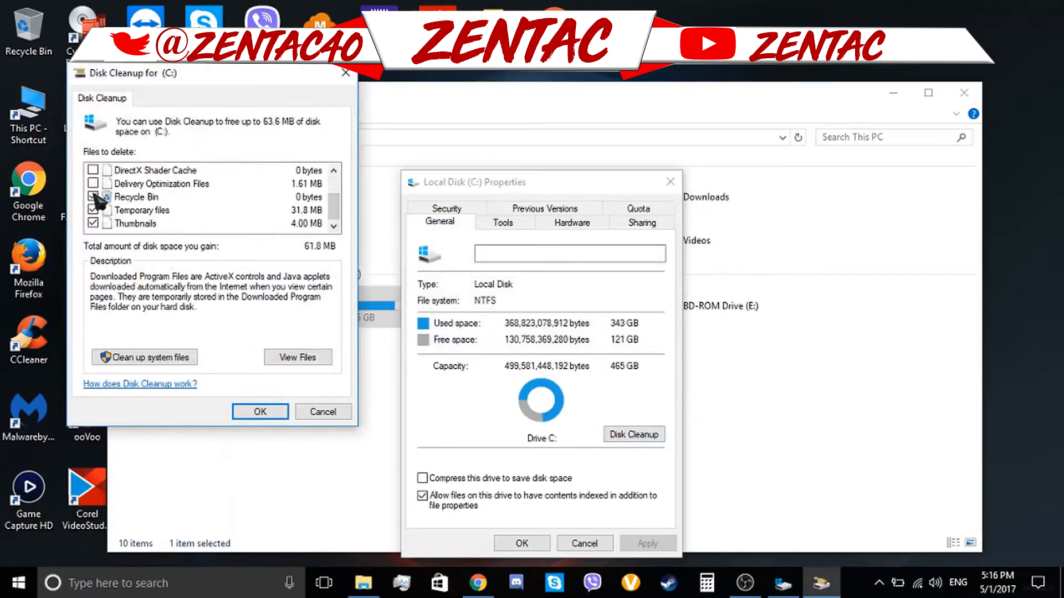
scroll(145, 205, up, 1)
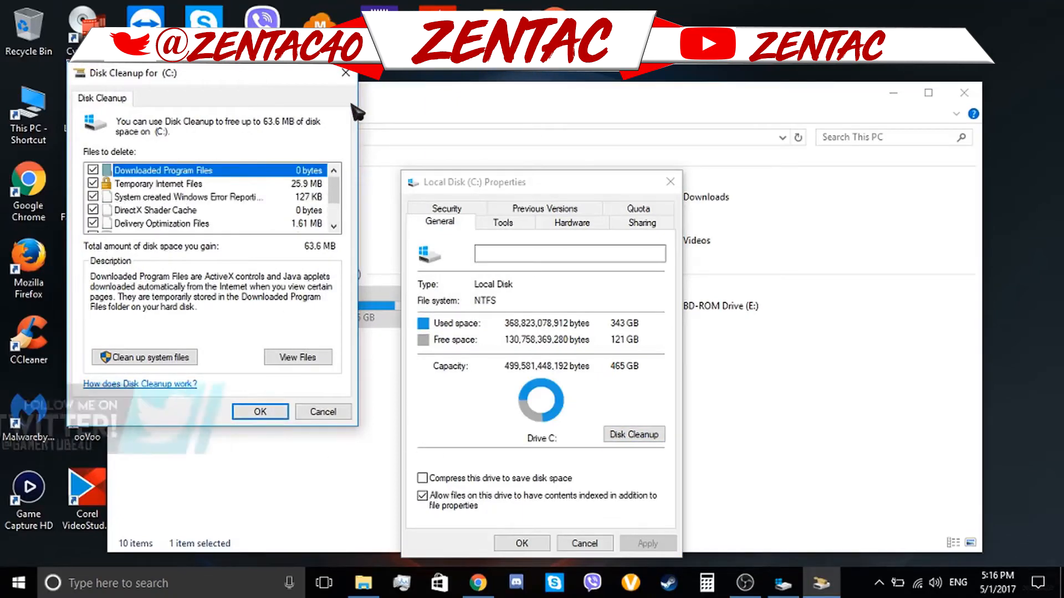
click(348, 75)
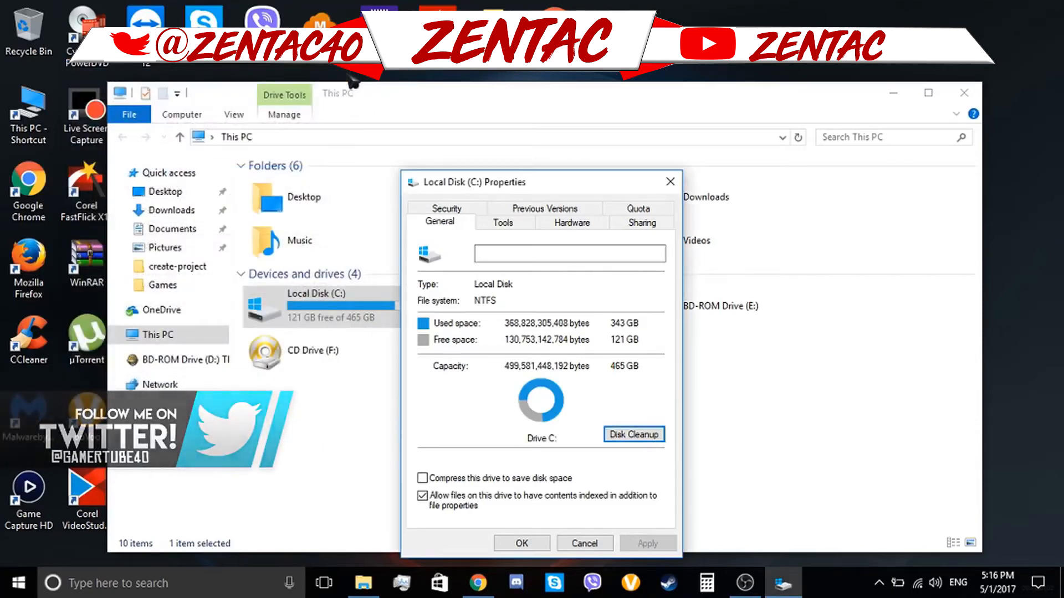
- Check the drive tools and the optimization status of drive C: in Optimize Drives, and close all the drive windows
click(520, 230)
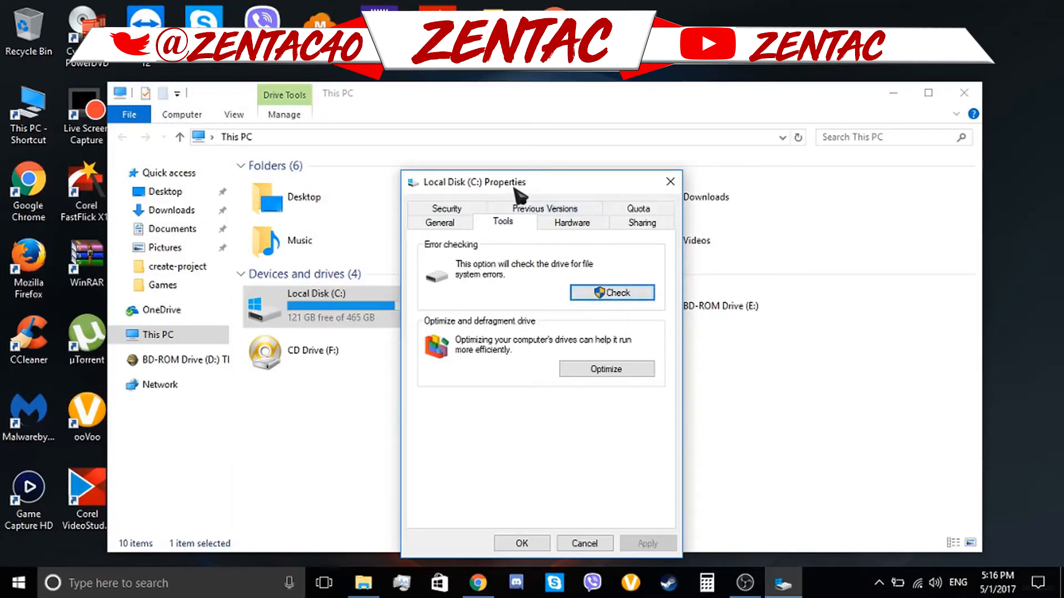
drag(519, 187, 563, 158)
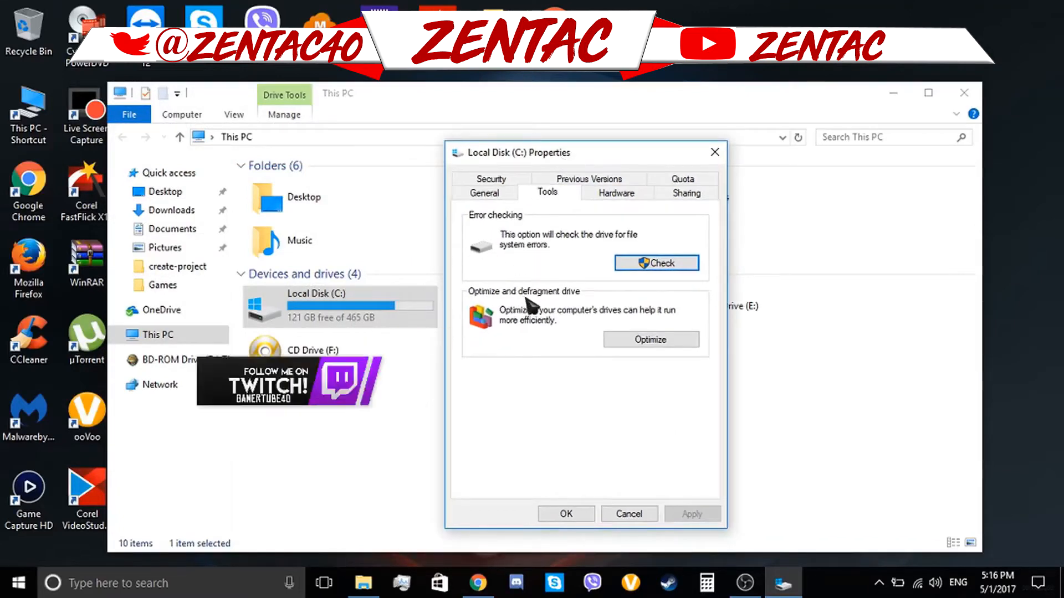
click(651, 339)
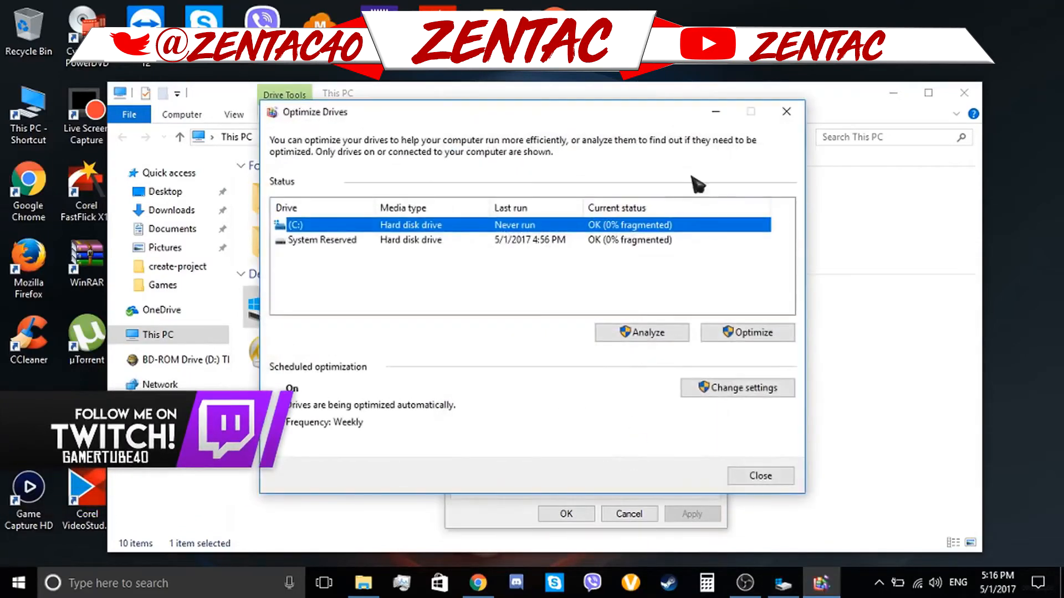
click(785, 113)
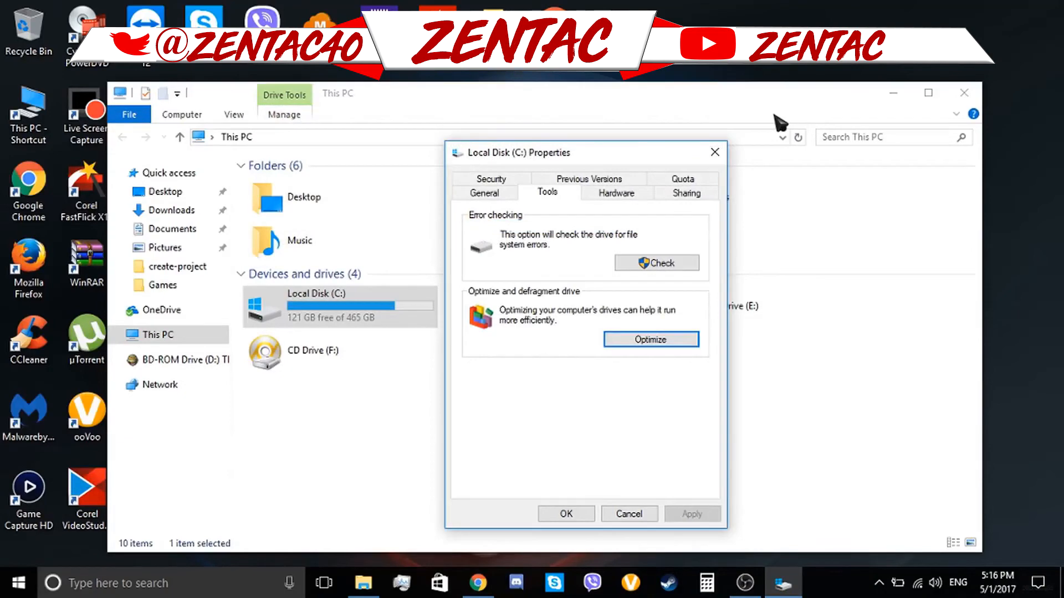
click(717, 152)
click(966, 93)
- Open the Windows Prefetch folder with the Run command "prefetch" and grant permanent access to it
right_click(19, 583)
click(35, 521)
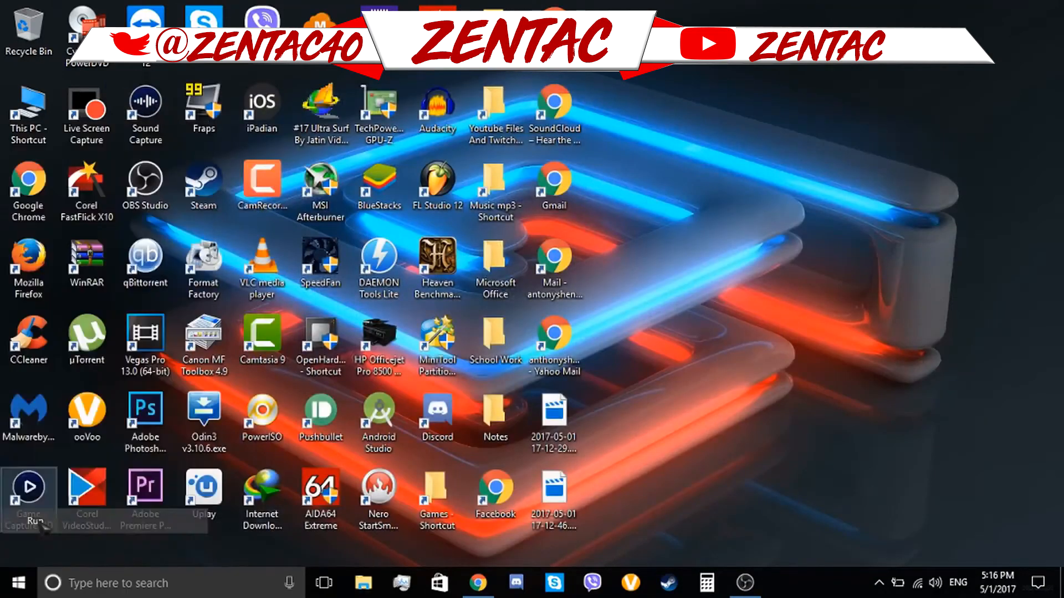
text(prefetch)
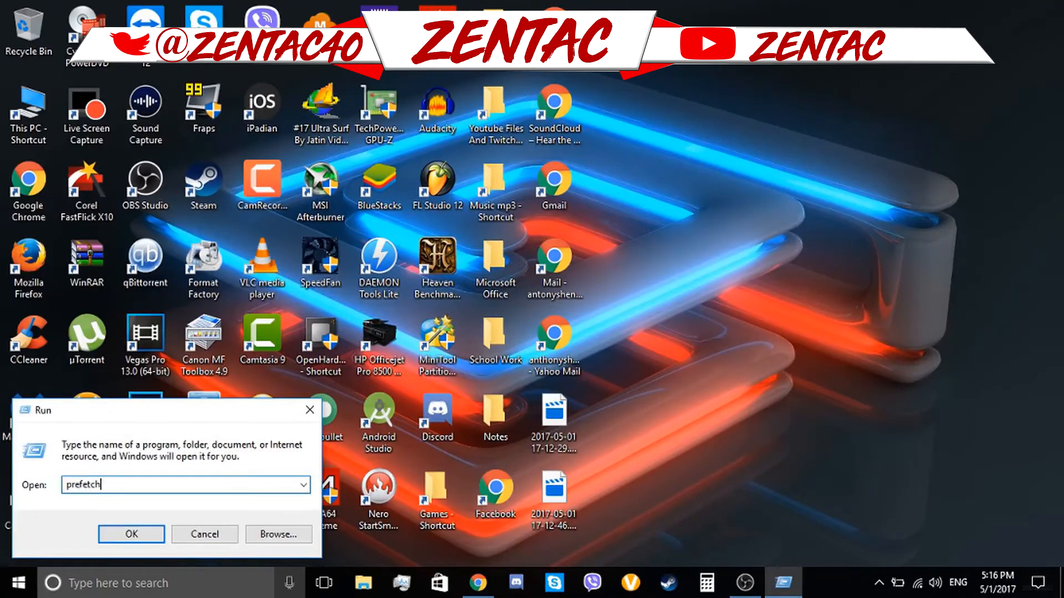
key(Return)
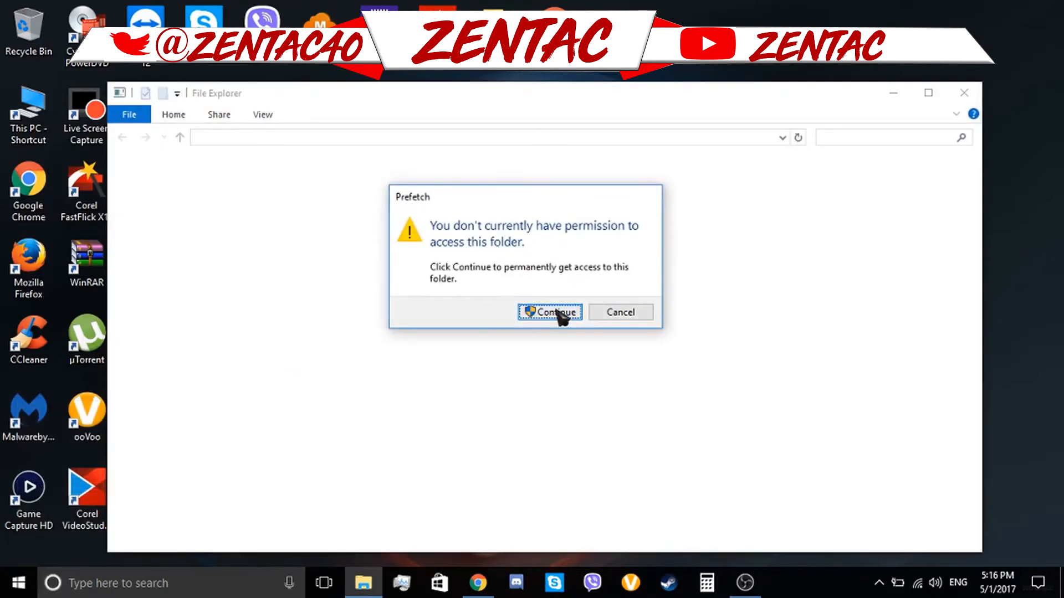
click(557, 313)
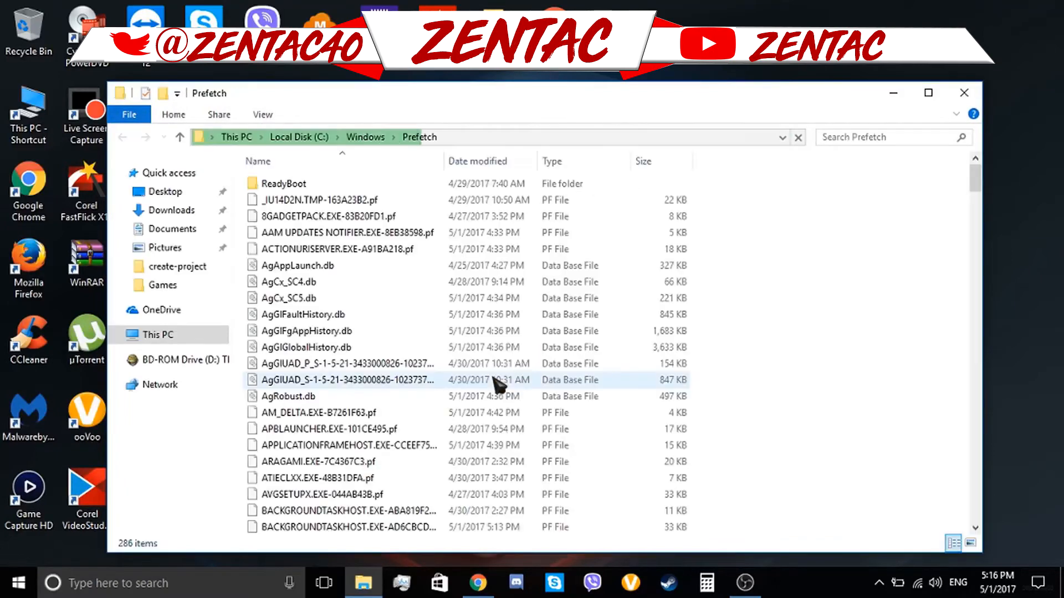
- Permanently delete everything in the Prefetch folder, skipping all files in use, and close the folder
key(ctrl+a)
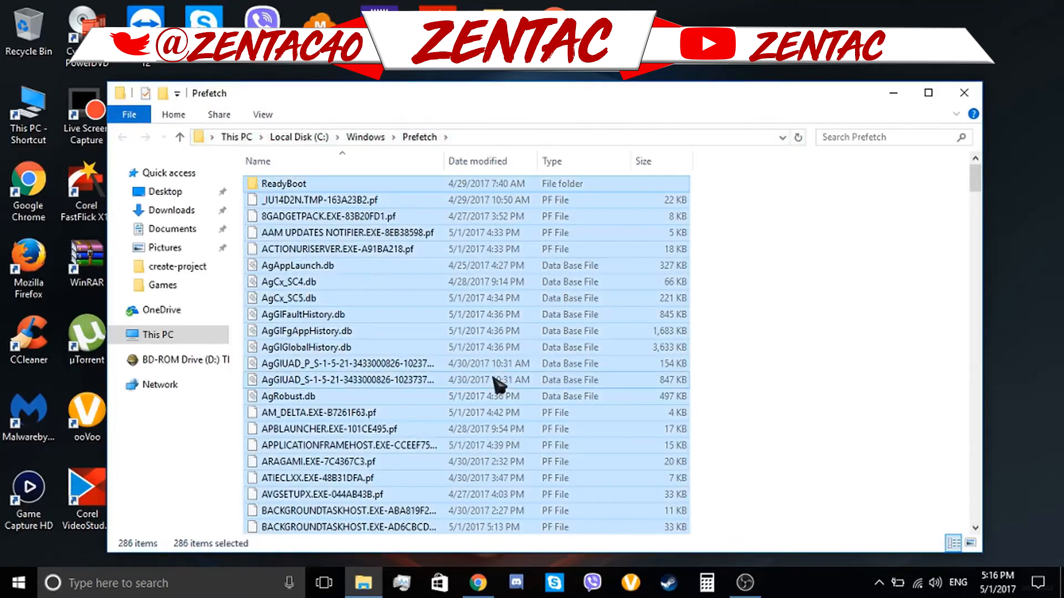
key(shift+Delete)
key(Return)
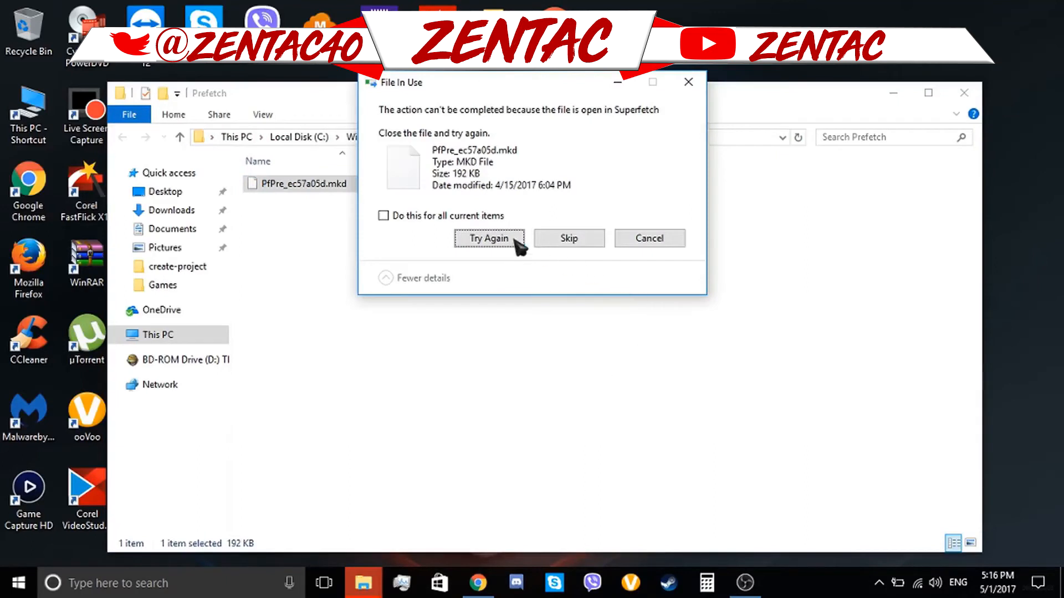
click(491, 216)
click(545, 239)
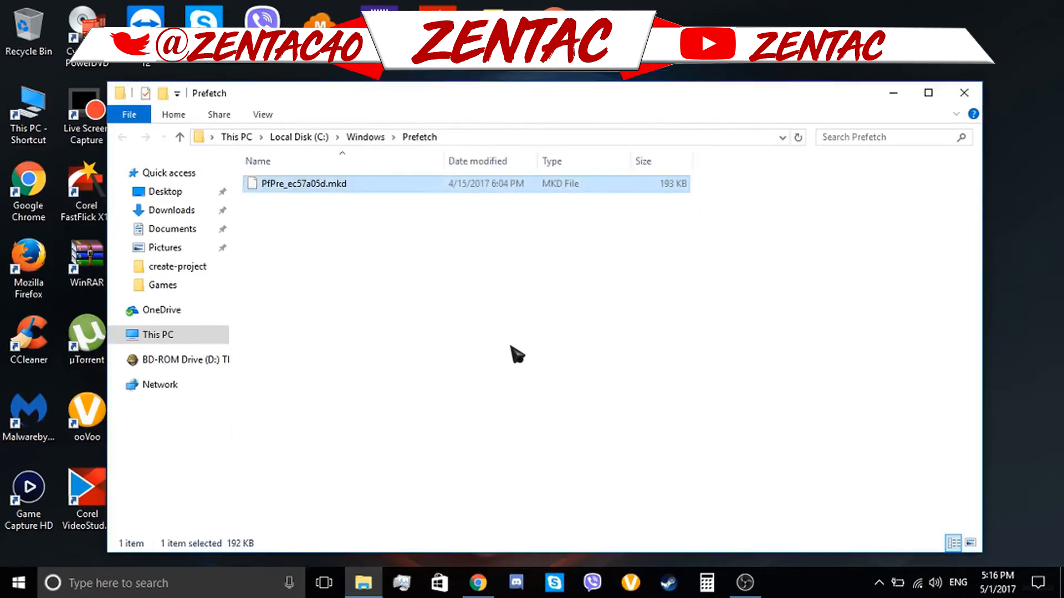
click(964, 93)
- Open Power Options and bring up the advanced power settings of the High performance plan
right_click(898, 583)
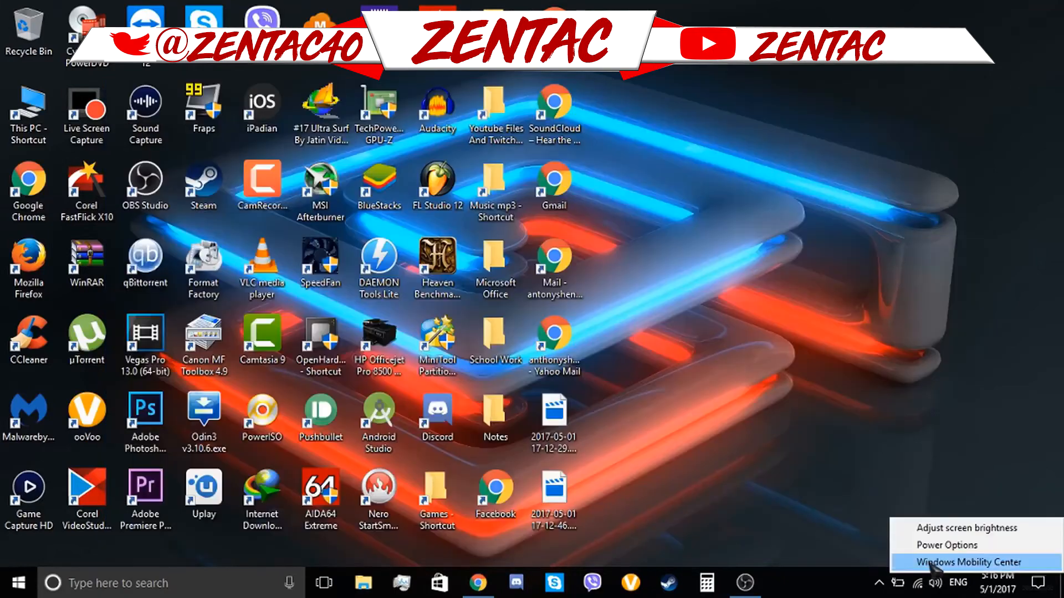
click(940, 549)
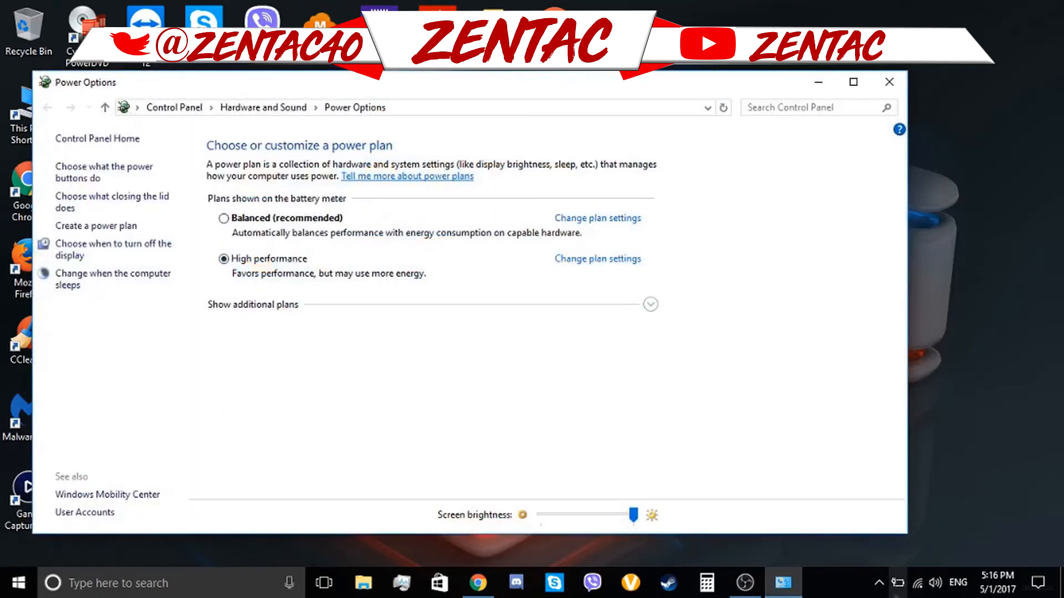
click(631, 261)
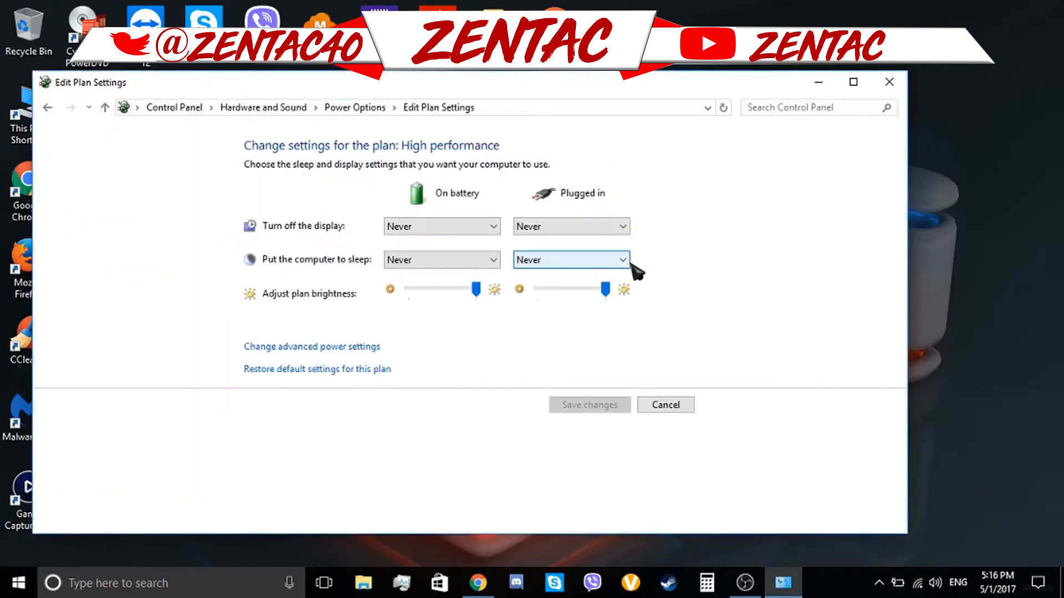
click(340, 348)
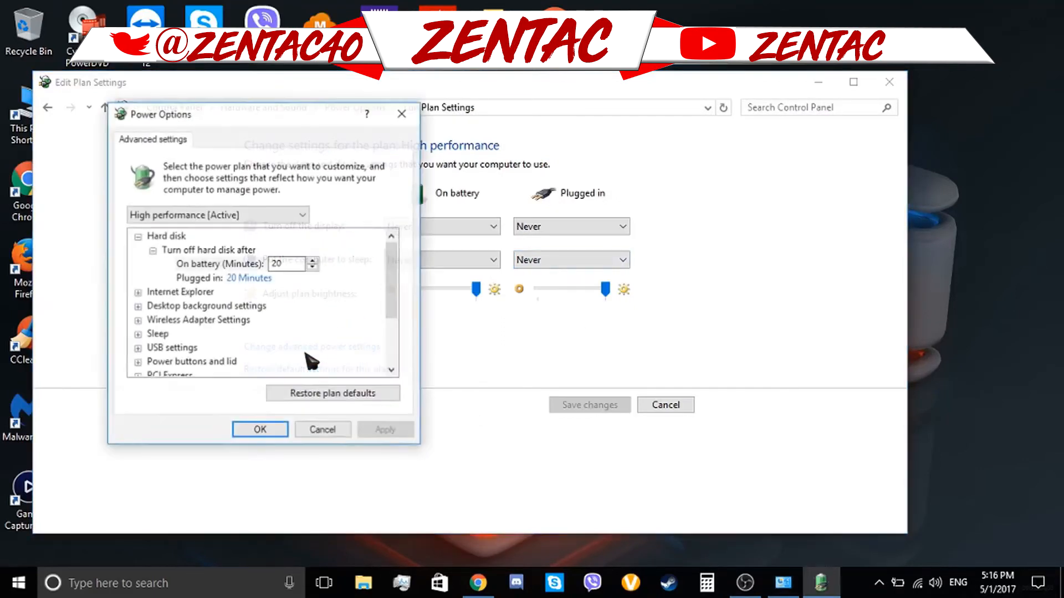
- Check the Power Saving Mode under Wireless Adapter Settings for both on battery and plugged in
drag(391, 281, 393, 307)
click(136, 279)
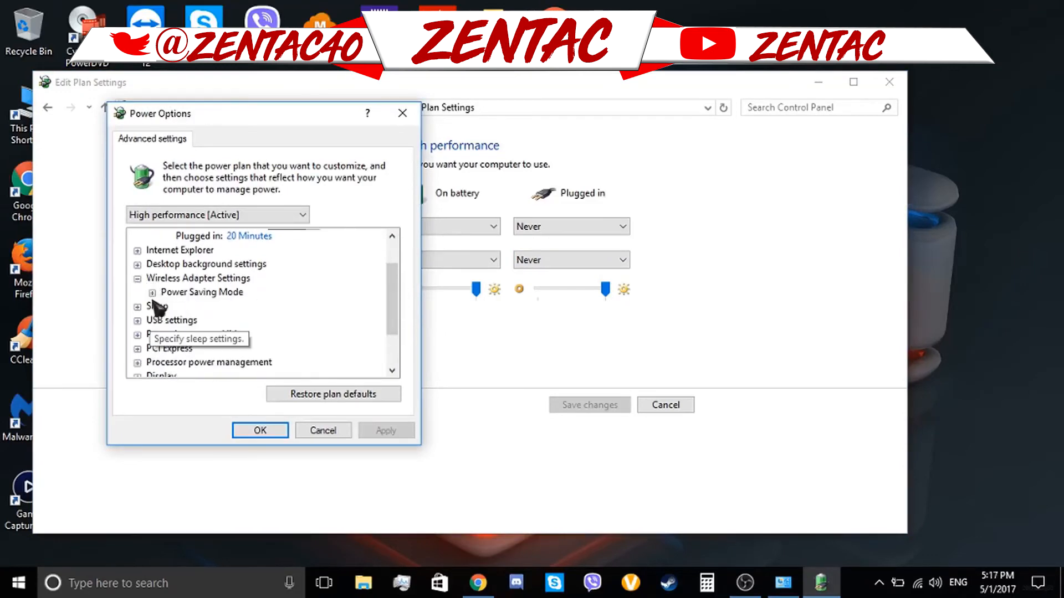
click(152, 293)
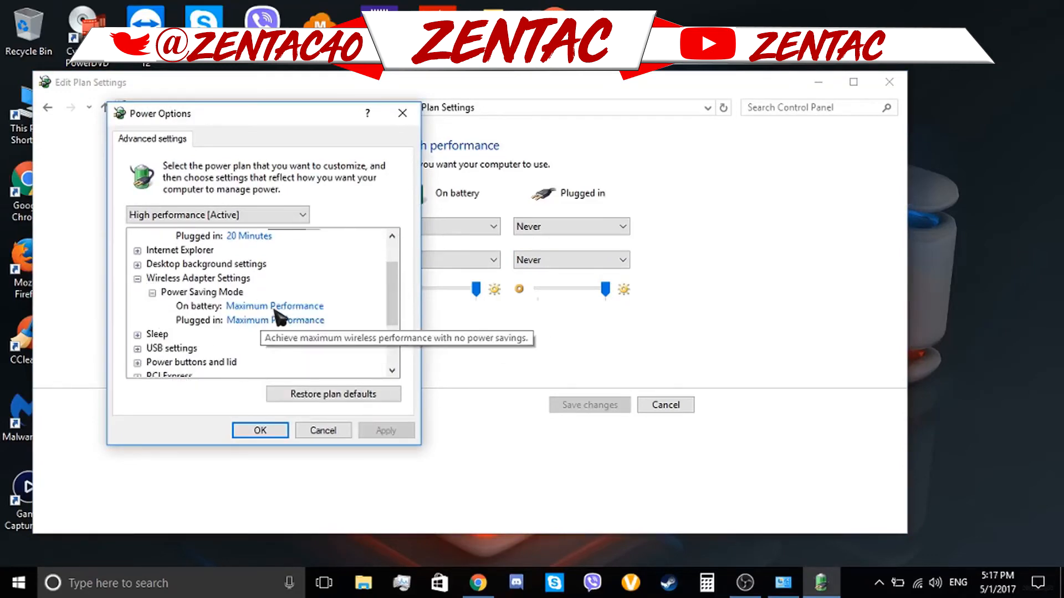
- Check the minimum and maximum processor state under Processor power management for both on battery and plugged in
drag(393, 280, 388, 346)
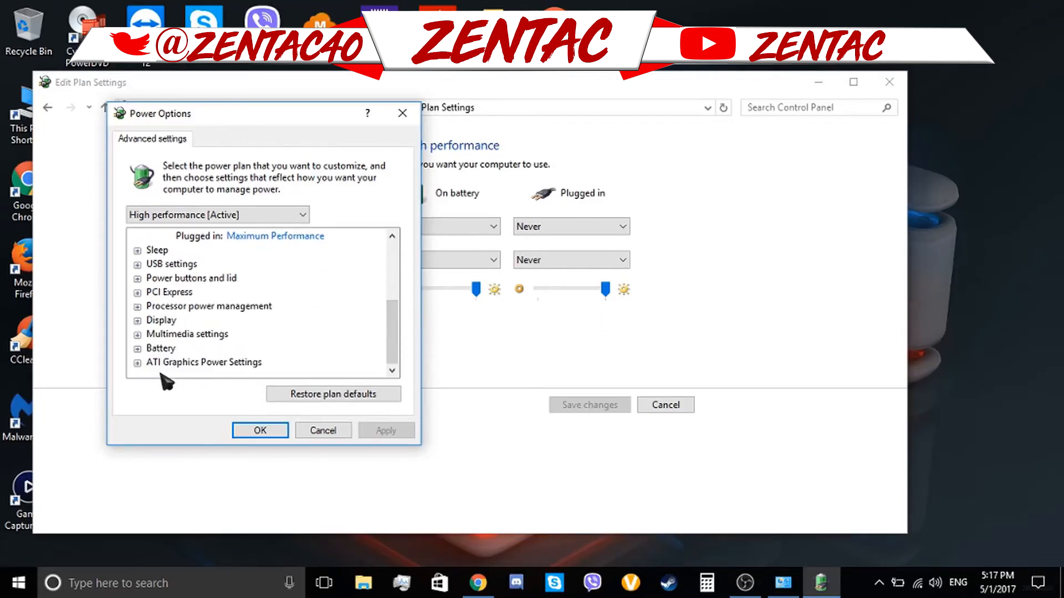
click(137, 307)
scroll(156, 324, down, 1)
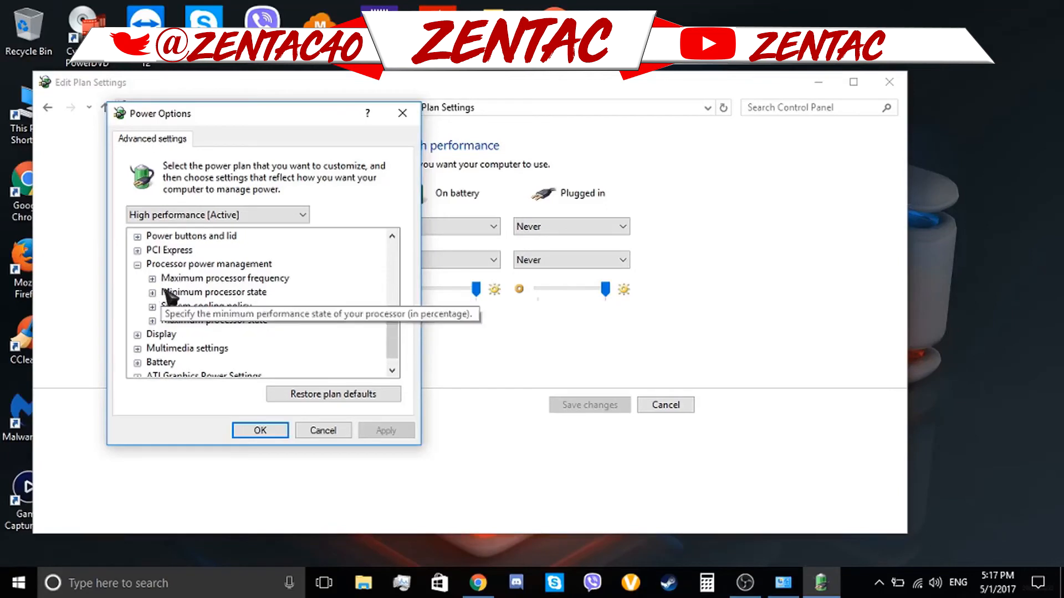
click(153, 294)
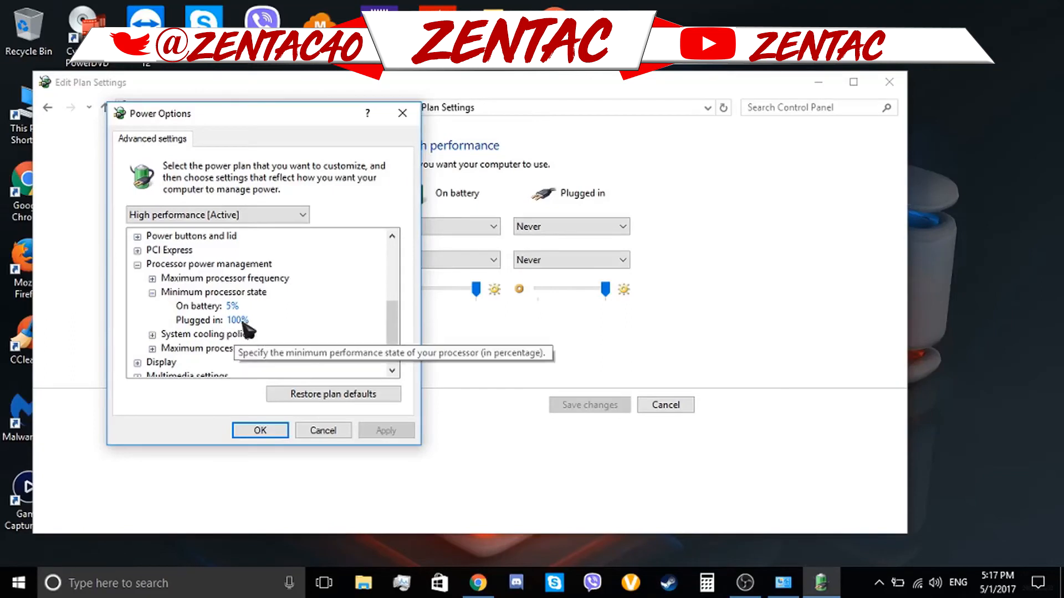
scroll(248, 330, down, 1)
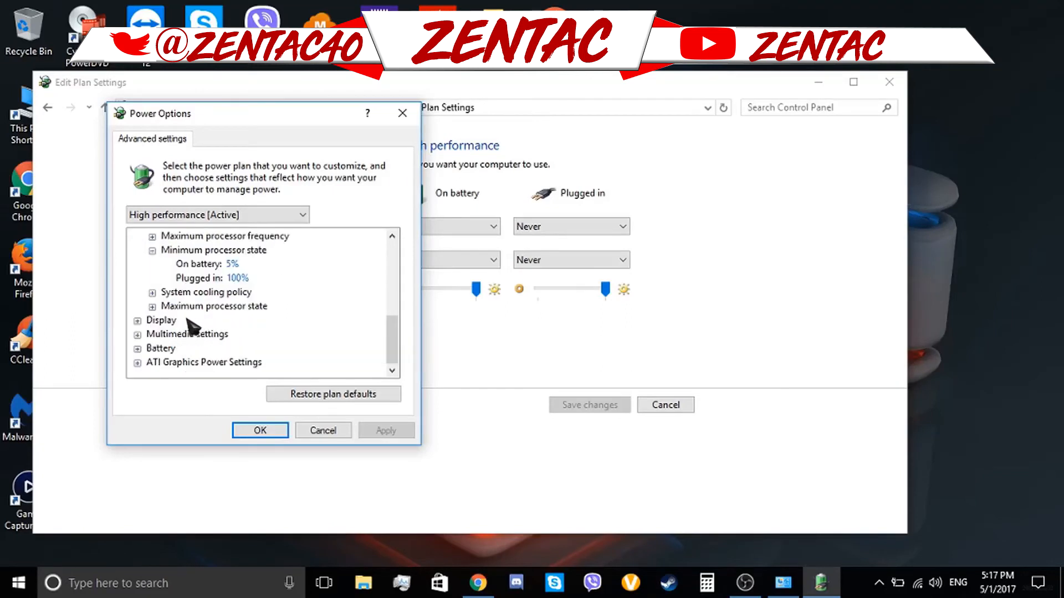
click(152, 306)
scroll(218, 351, down, 1)
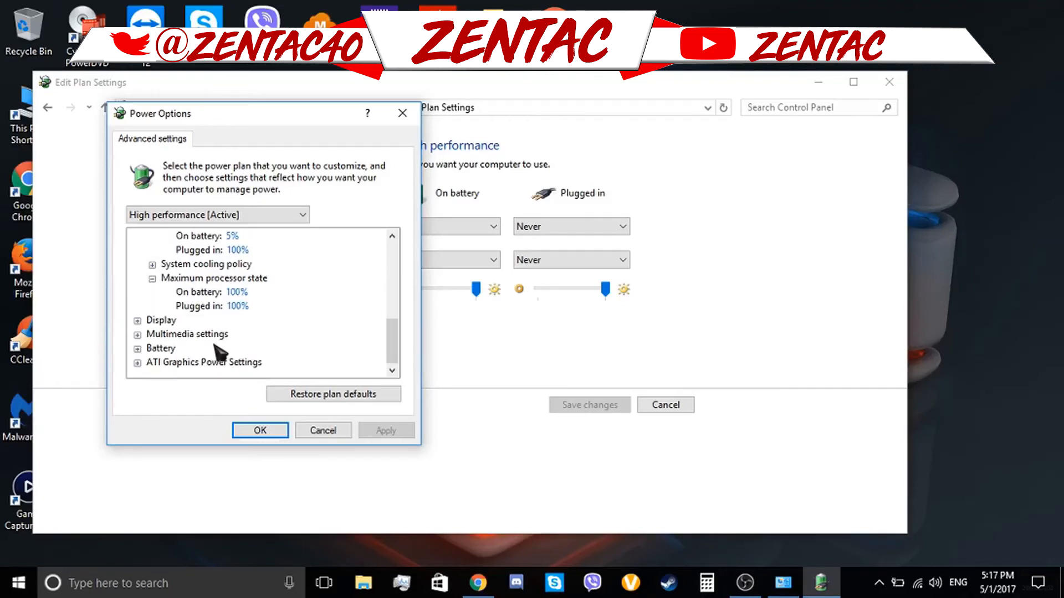
- Review the ATI Powerplay Settings and the choices offered for on battery, and close the advanced settings and the plan window
click(136, 363)
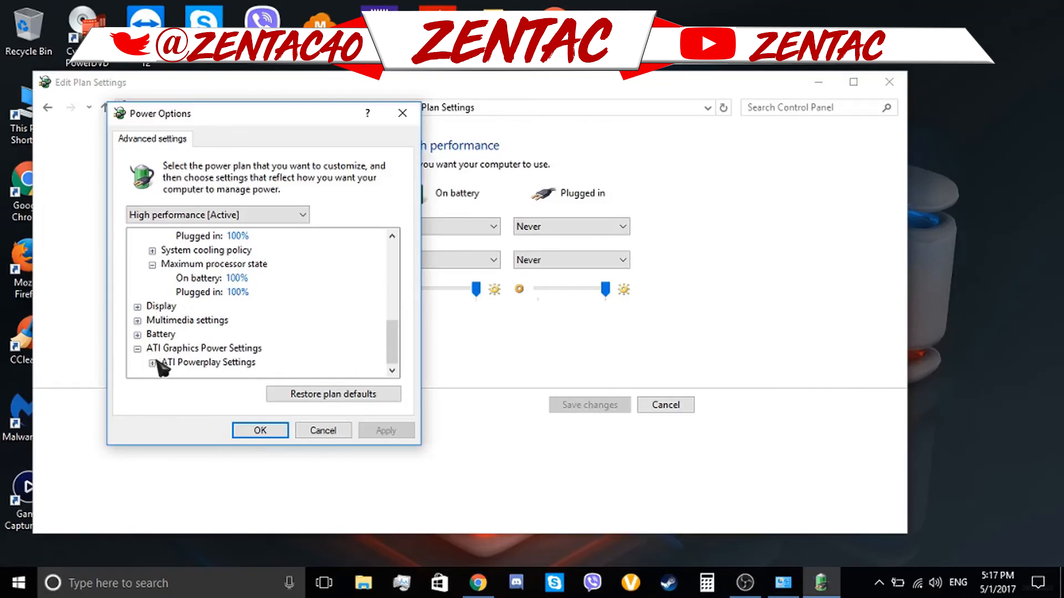
click(152, 363)
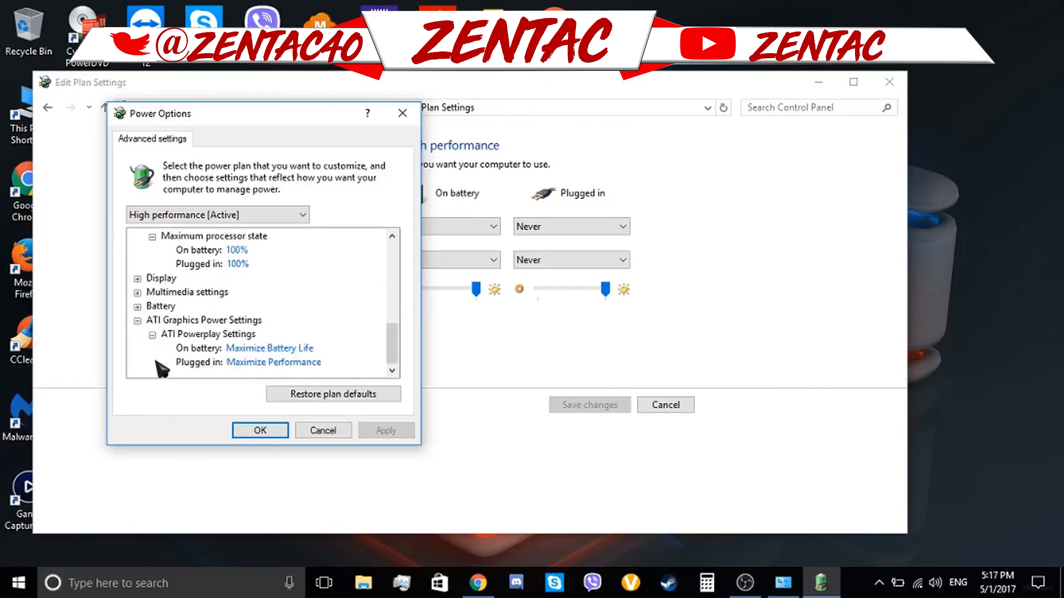
click(272, 350)
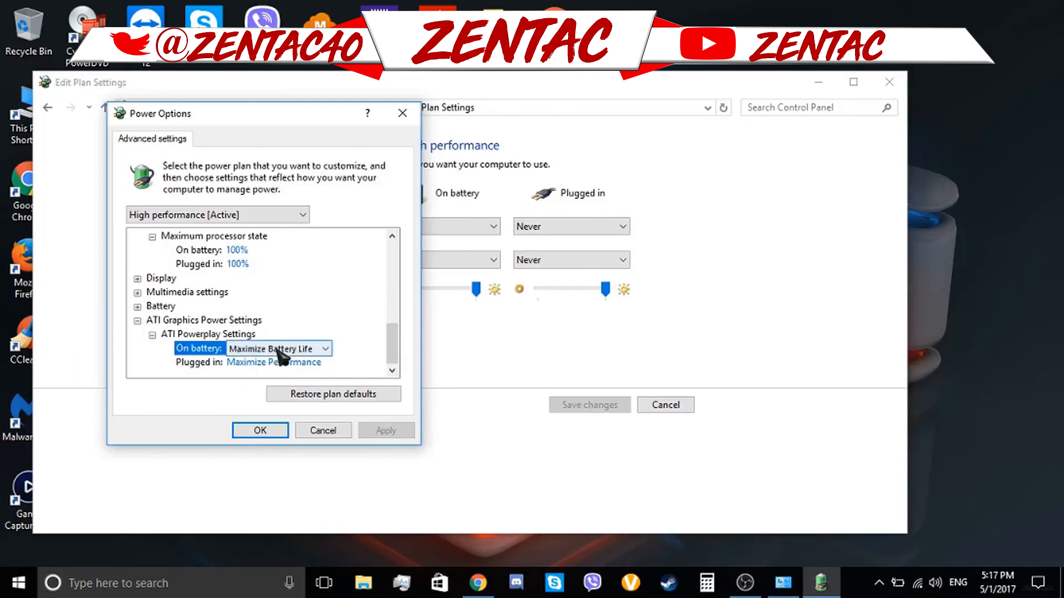
click(282, 350)
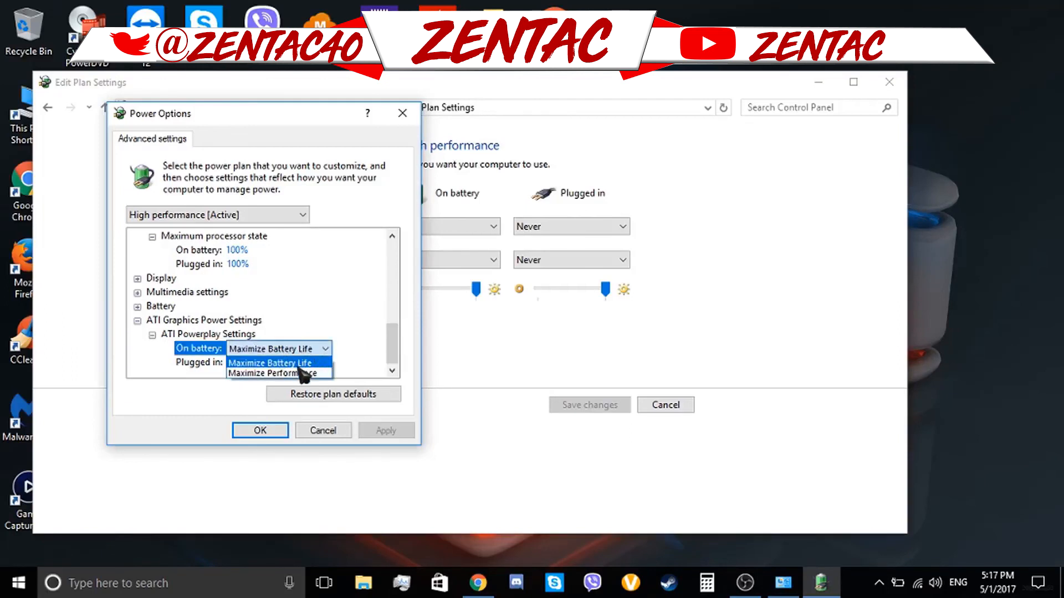
click(321, 350)
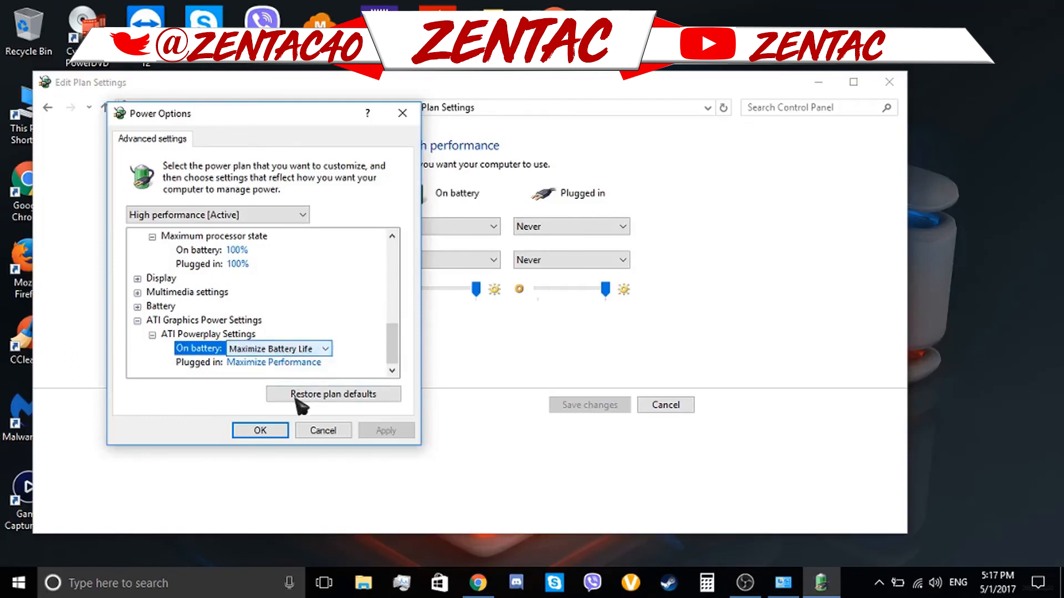
click(408, 123)
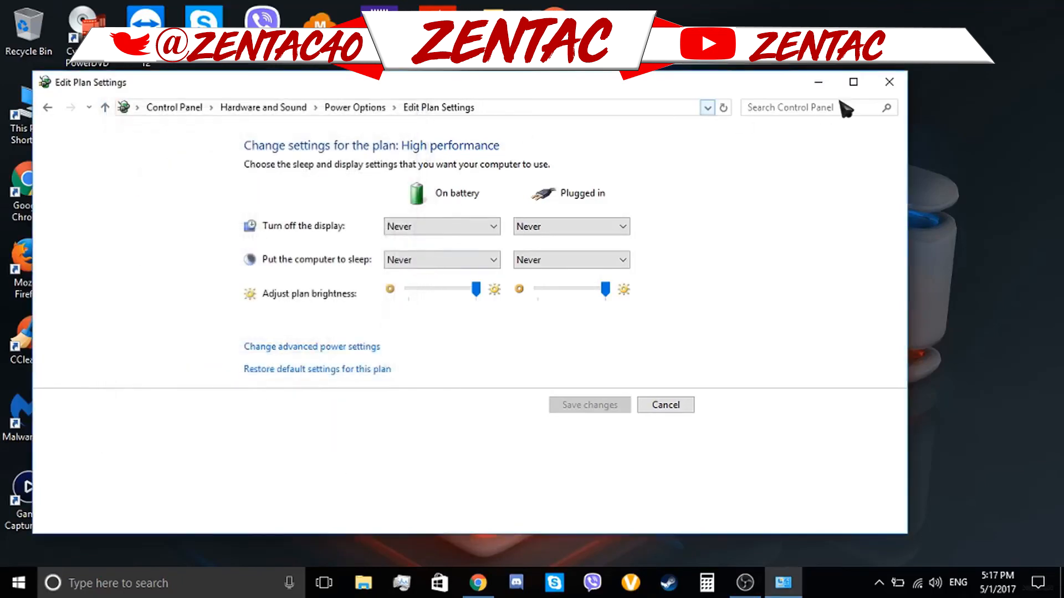
click(887, 84)
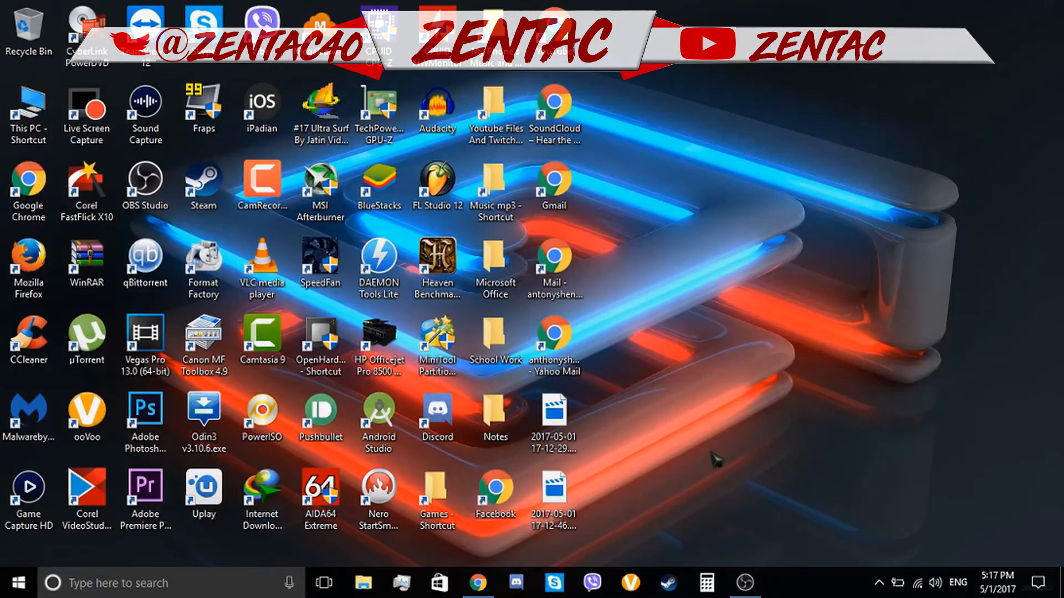